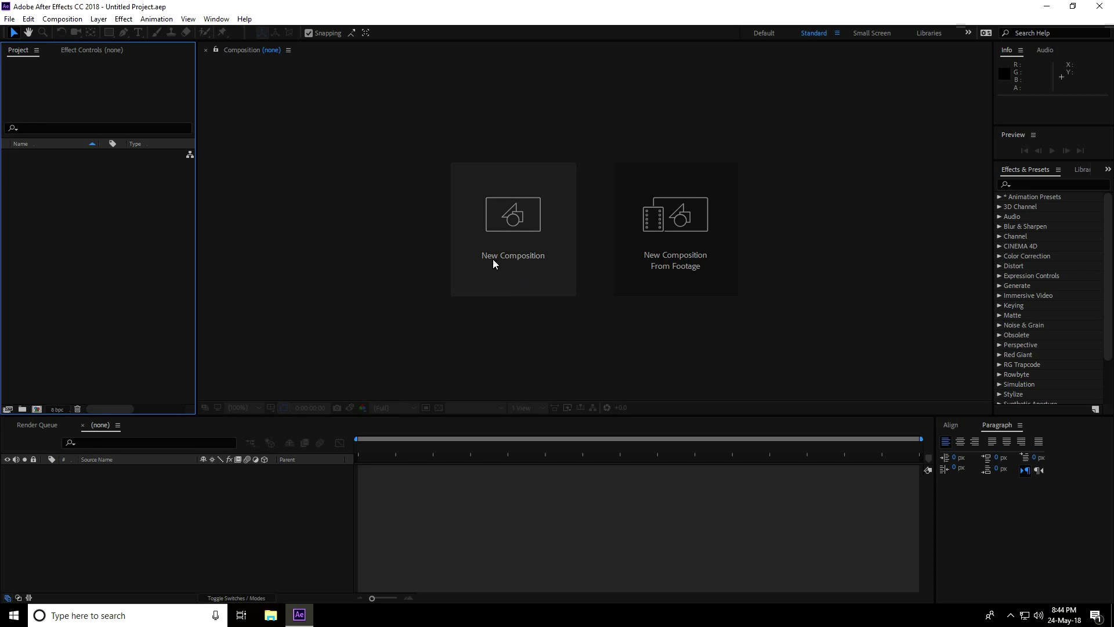
# Step: Create a new composition with the HDTV 1080 29.97 preset
pyautogui.click(519, 264)
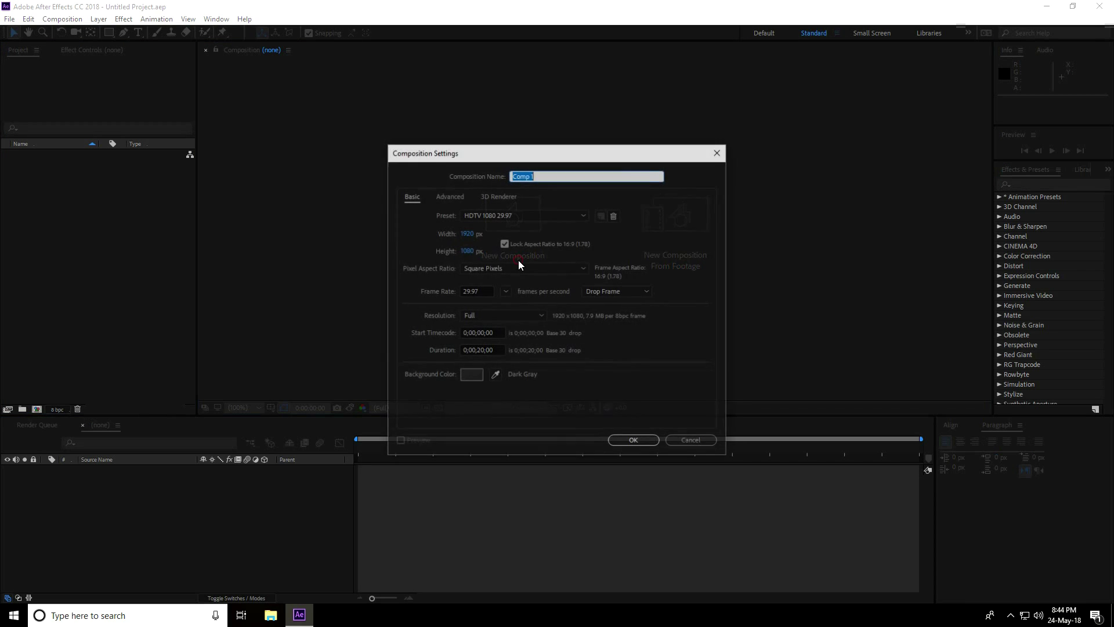
pyautogui.click(468, 216)
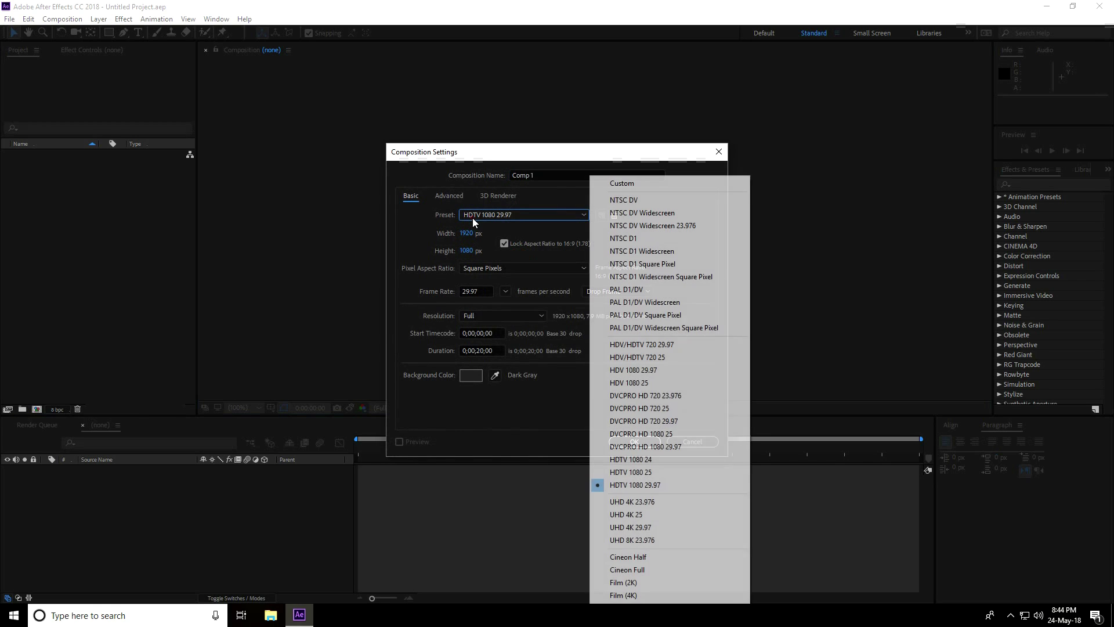
pyautogui.click(672, 488)
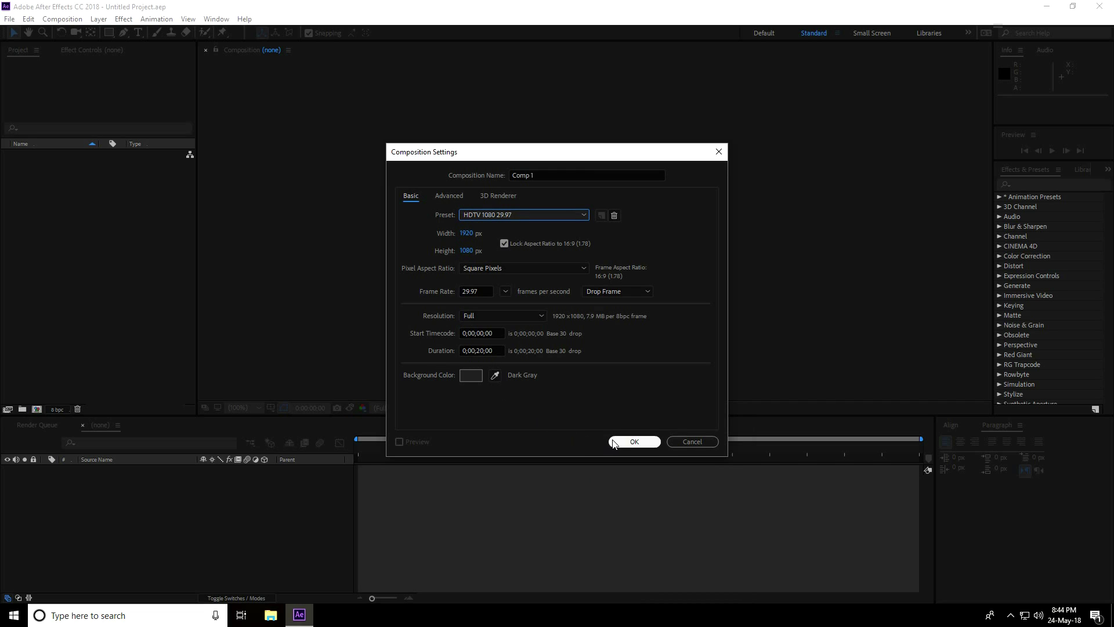
pyautogui.click(630, 442)
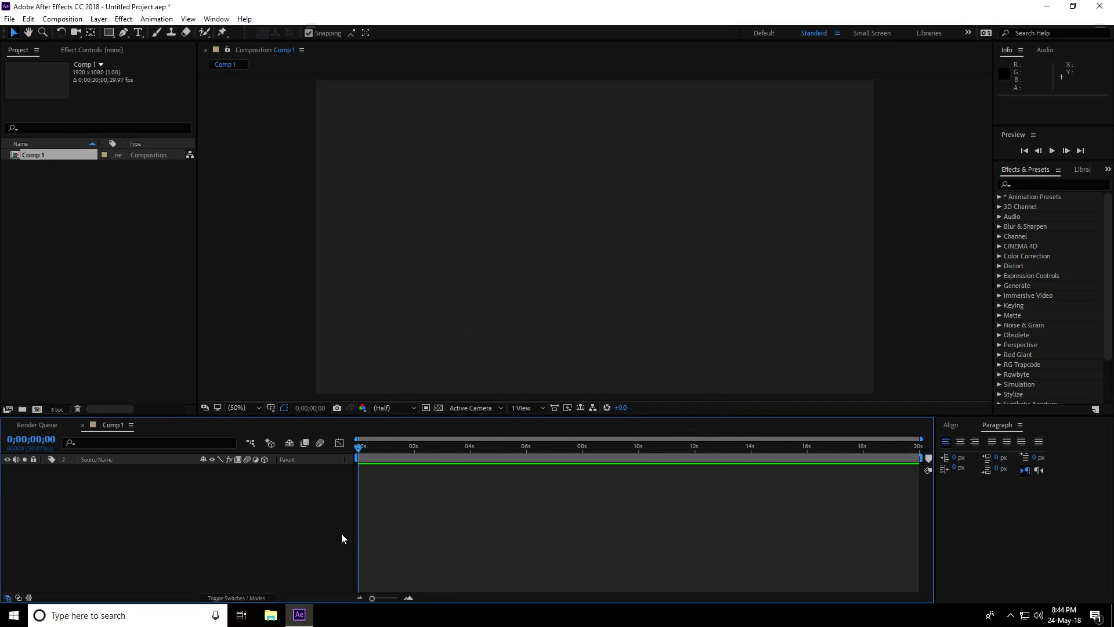
# Step: Add a full-frame black solid layer named BG
pyautogui.rightClick(111, 534)
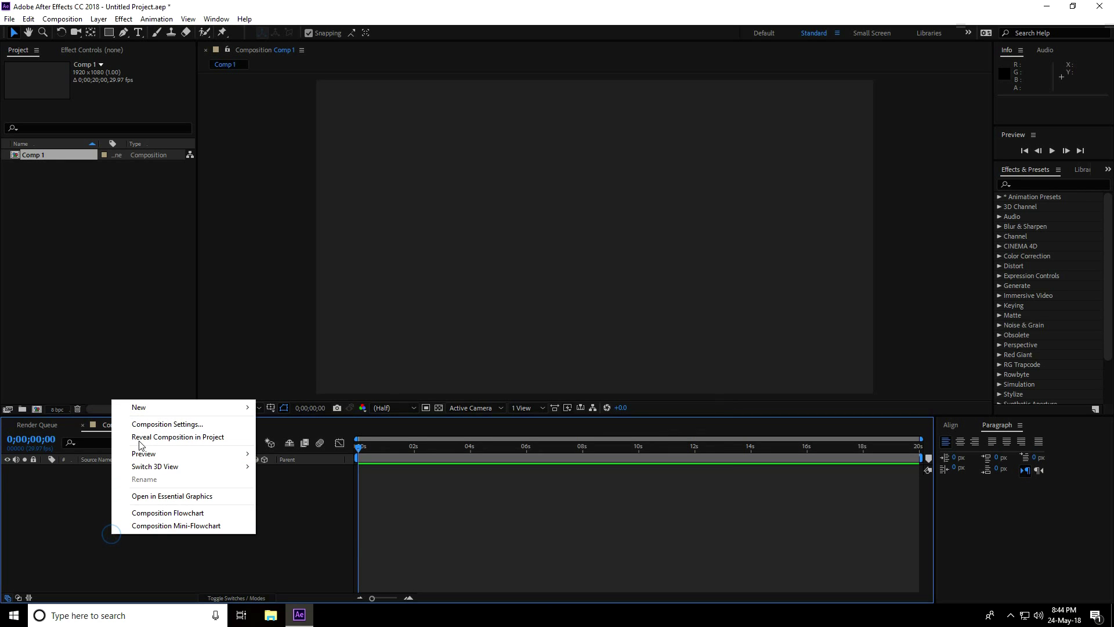
pyautogui.moveTo(143, 411)
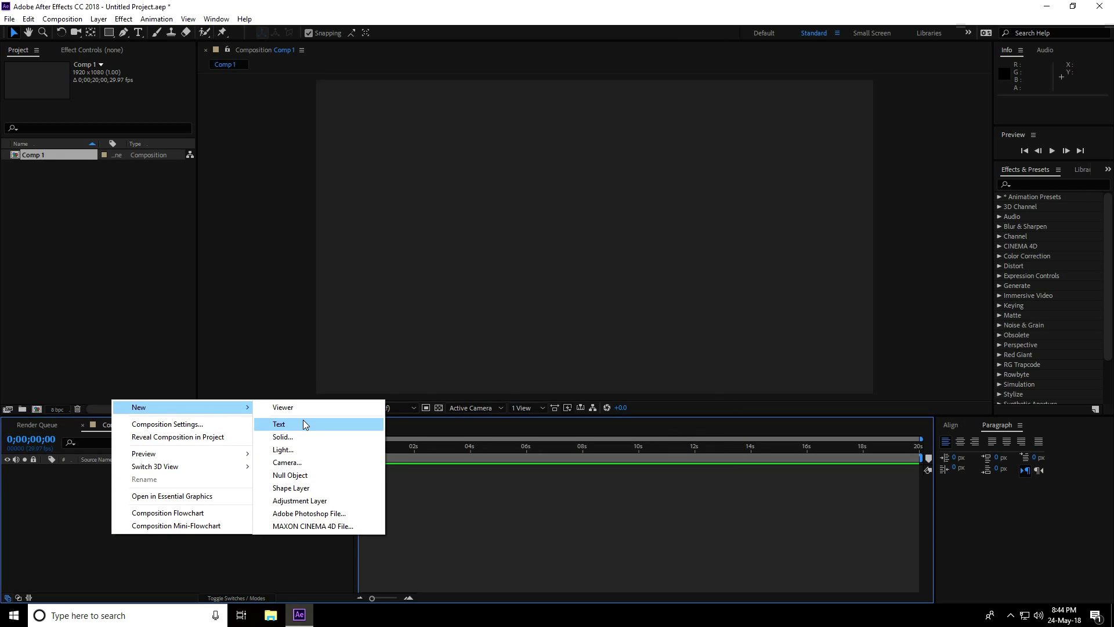
pyautogui.click(298, 437)
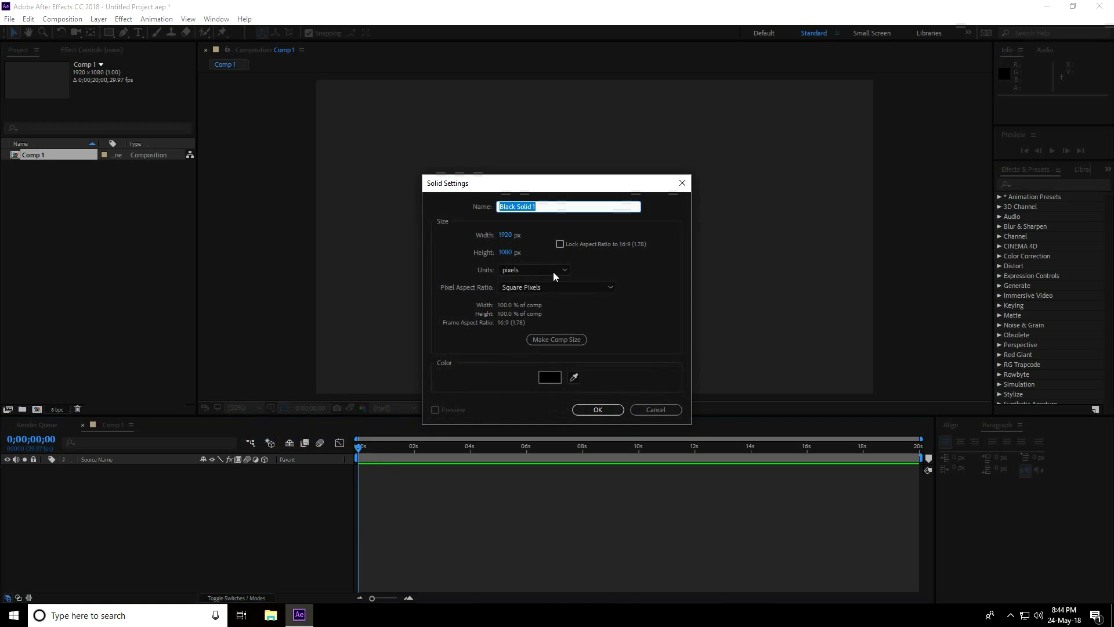
pyautogui.press('BackSpace')
pyautogui.write('BG')
pyautogui.click(598, 409)
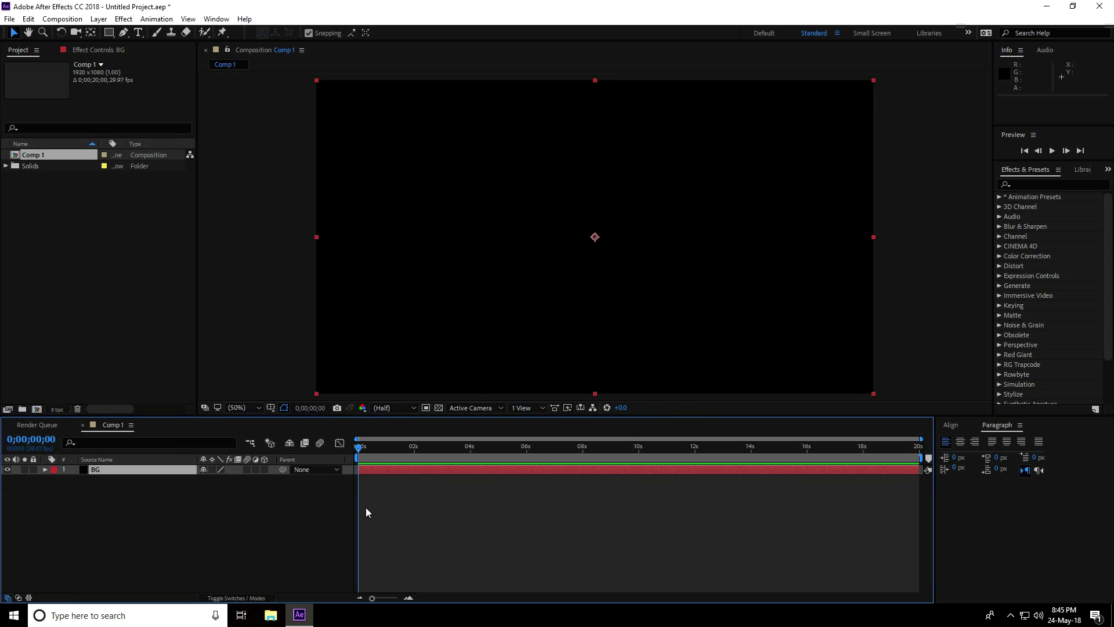
# Step: Apply the Gradient Ramp effect to the BG layer
pyautogui.click(1040, 185)
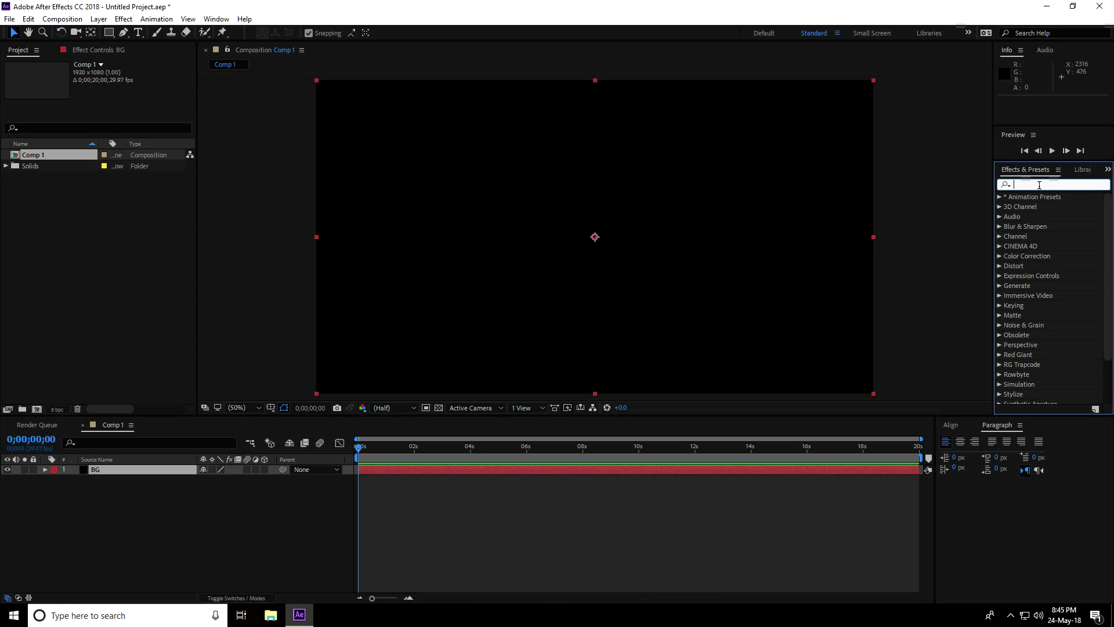
pyautogui.write('ramp')
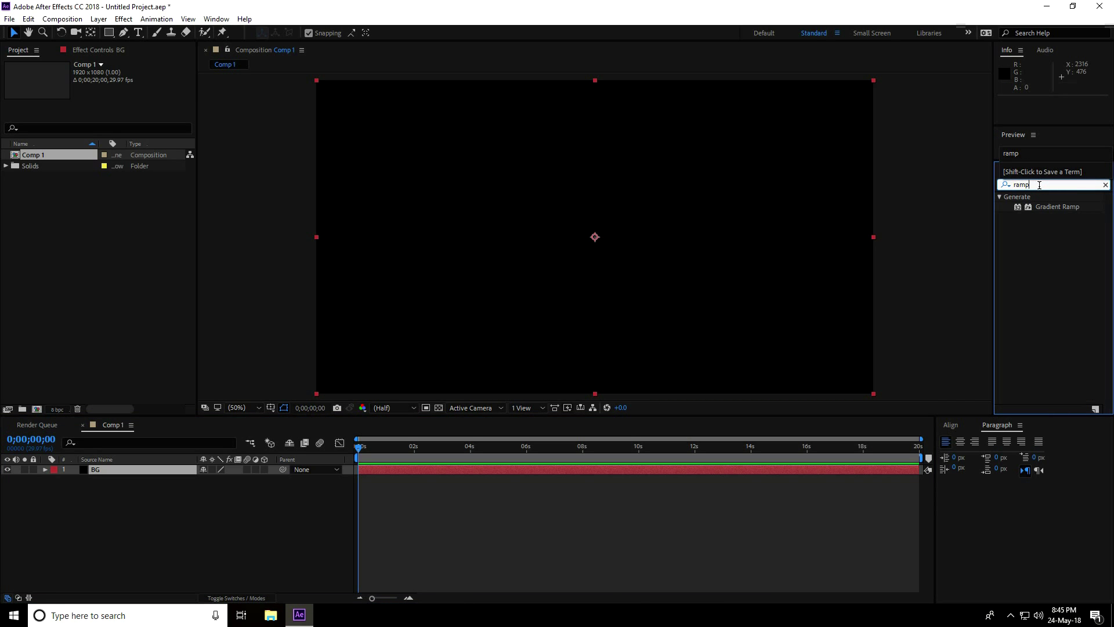
pyautogui.click(1052, 207)
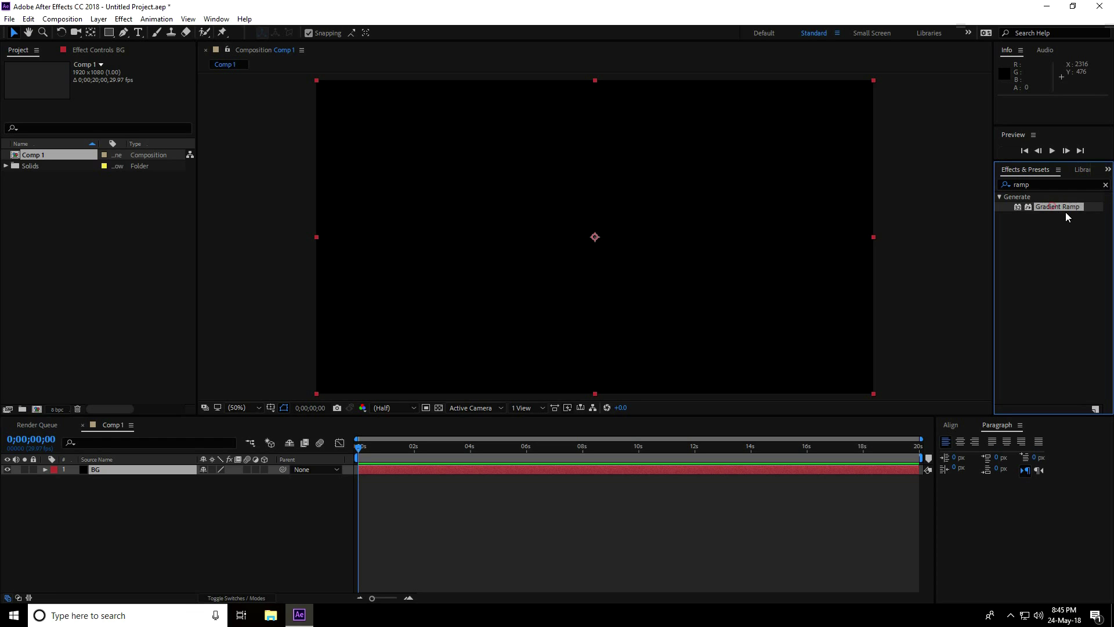
pyautogui.moveTo(1061, 209); pyautogui.dragTo(169, 469)
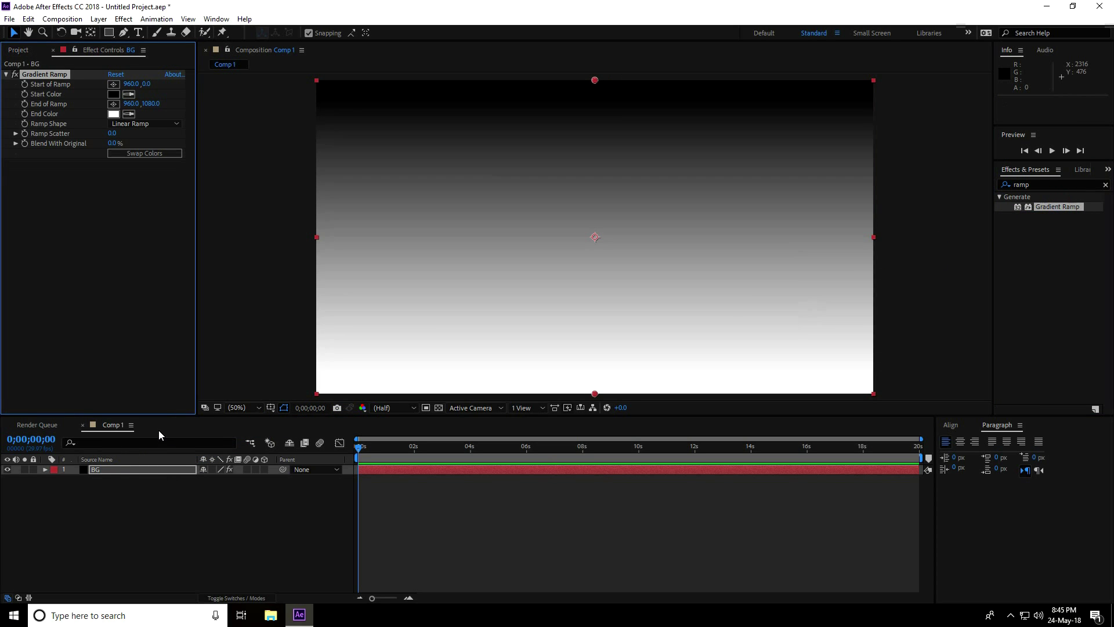
# Step: Set the ramp Start Color to dark teal 01161A
pyautogui.click(114, 95)
pyautogui.click(540, 452)
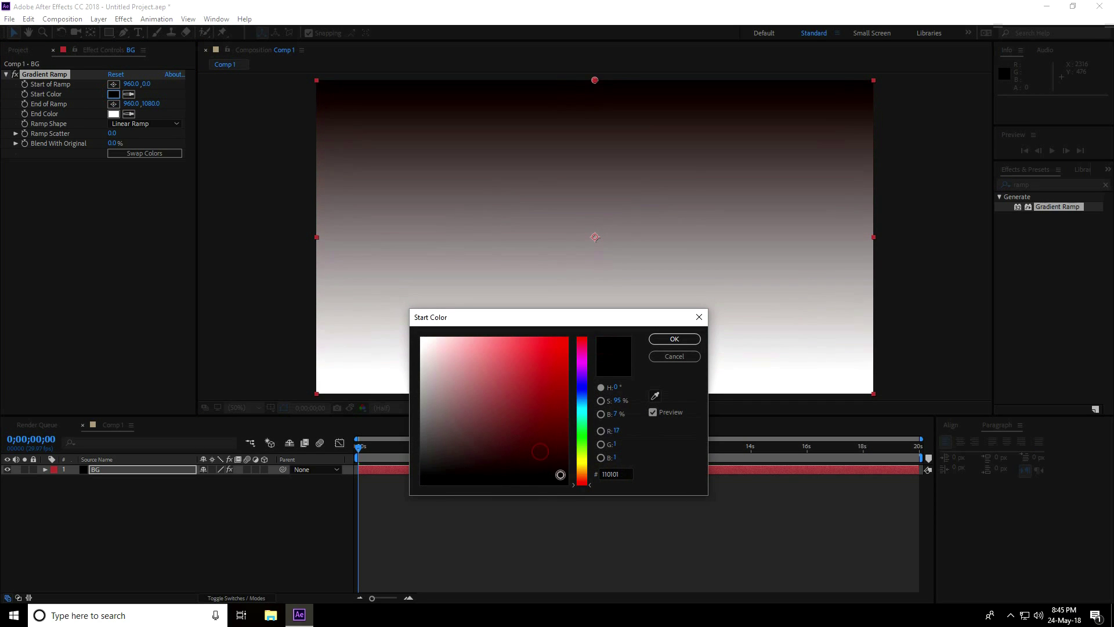
pyautogui.click(585, 400)
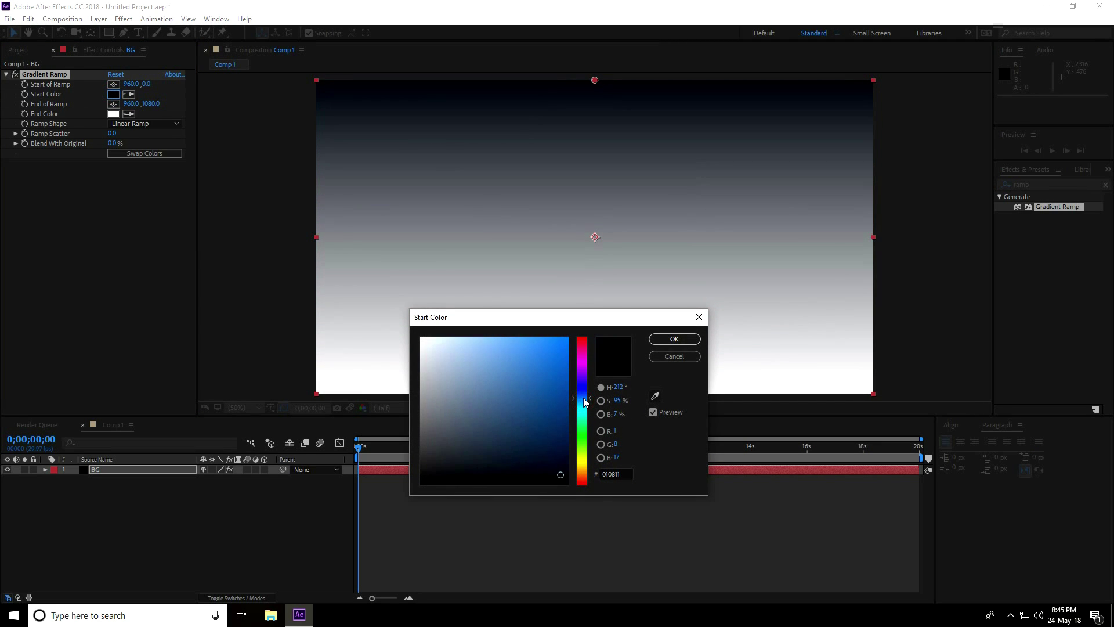
pyautogui.click(591, 407)
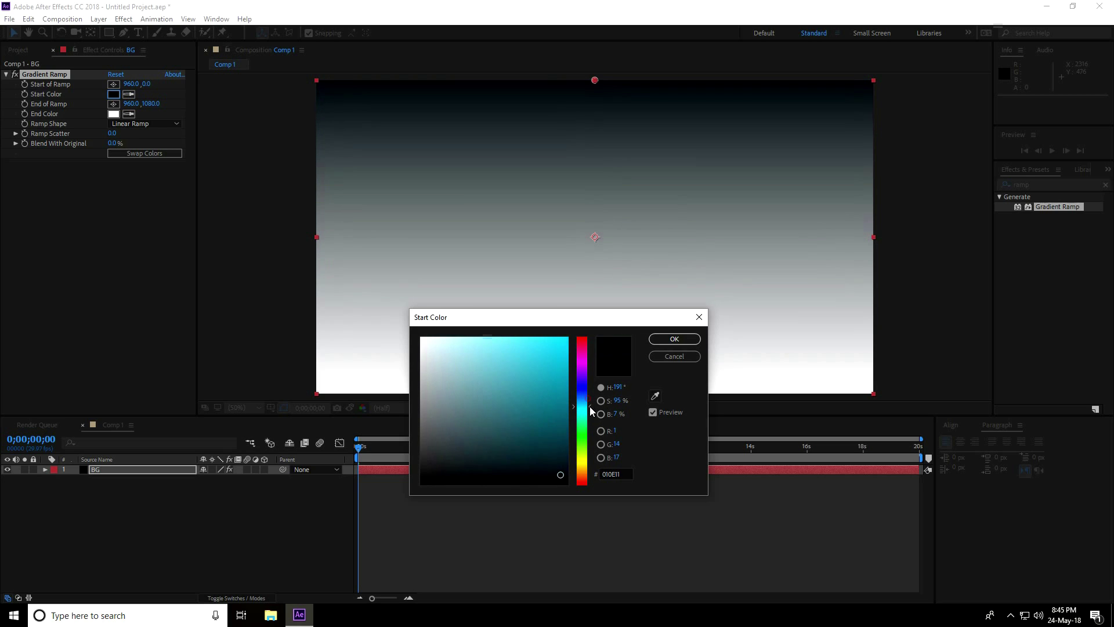
pyautogui.click(562, 469)
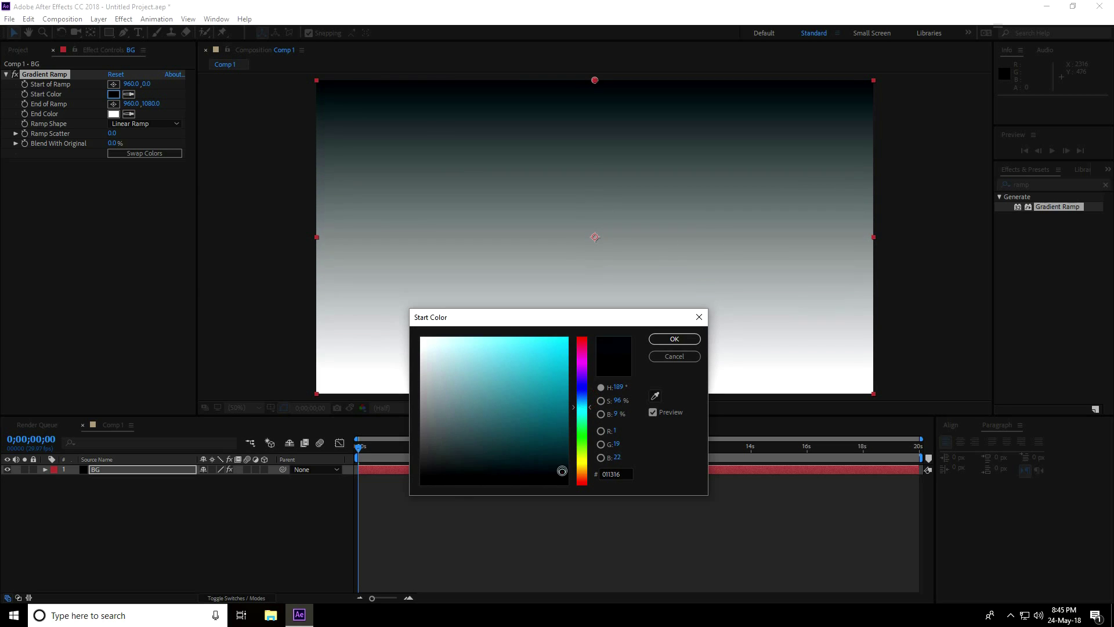
pyautogui.click(674, 339)
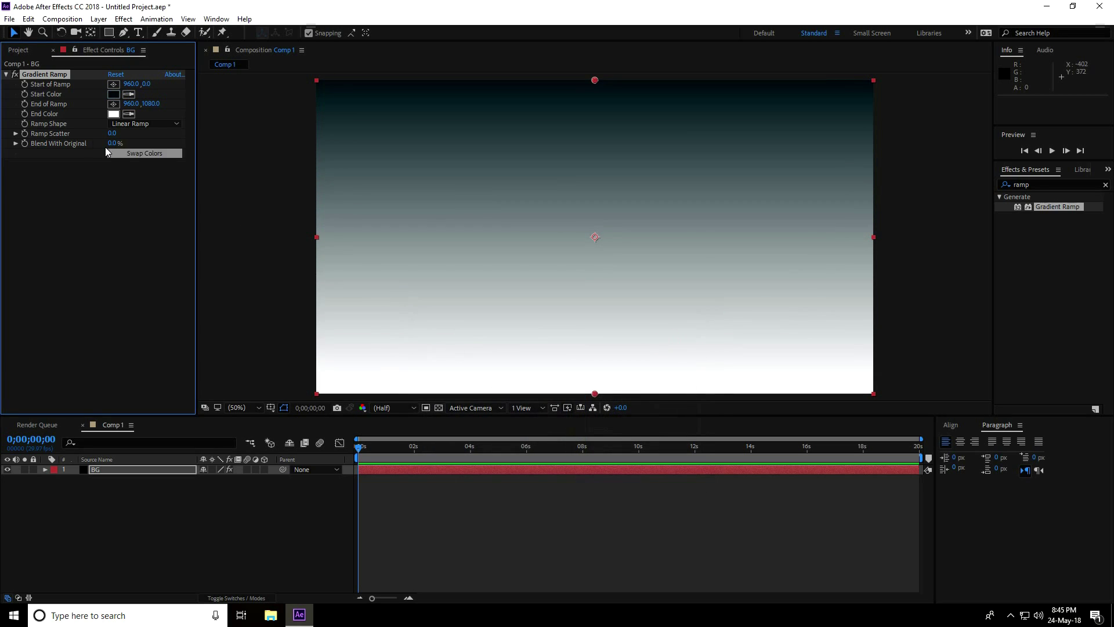
# Step: Set the ramp End Color to dark navy 052030
pyautogui.click(114, 114)
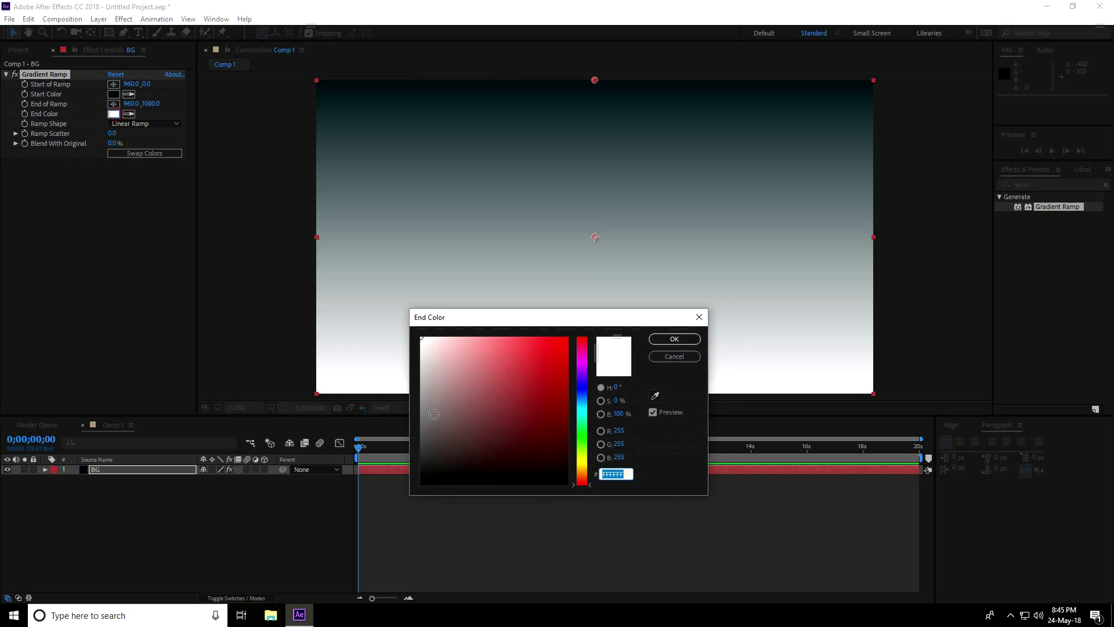
pyautogui.moveTo(587, 485); pyautogui.dragTo(586, 401)
pyautogui.moveTo(534, 455)
pyautogui.mouseDown()
pyautogui.moveTo(545, 447)
pyautogui.moveTo(552, 460)
pyautogui.mouseUp()
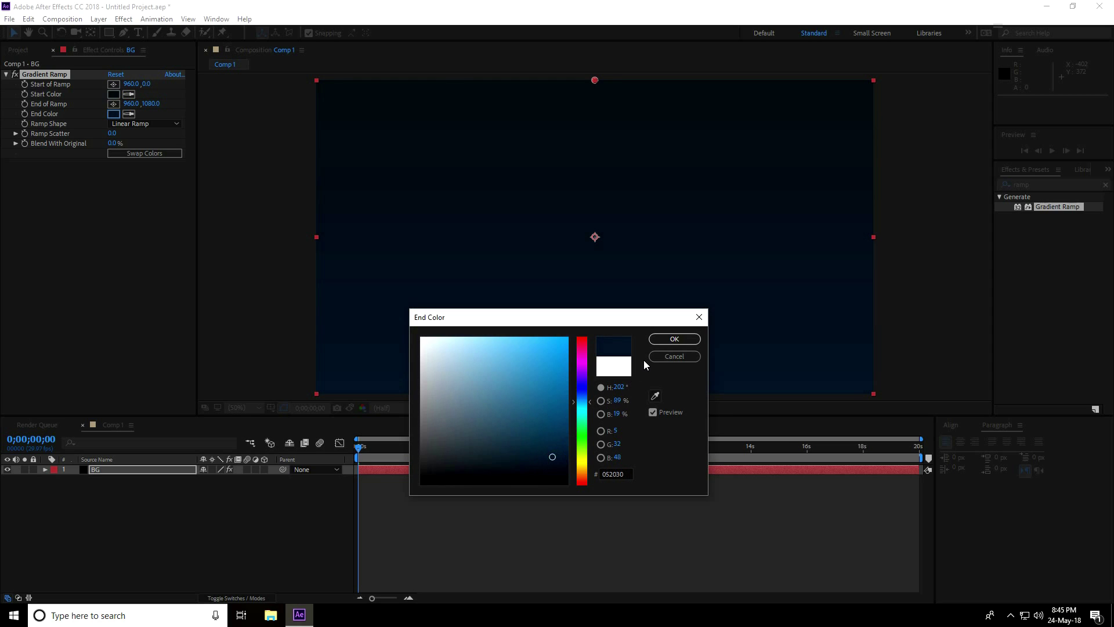
pyautogui.press('Return')
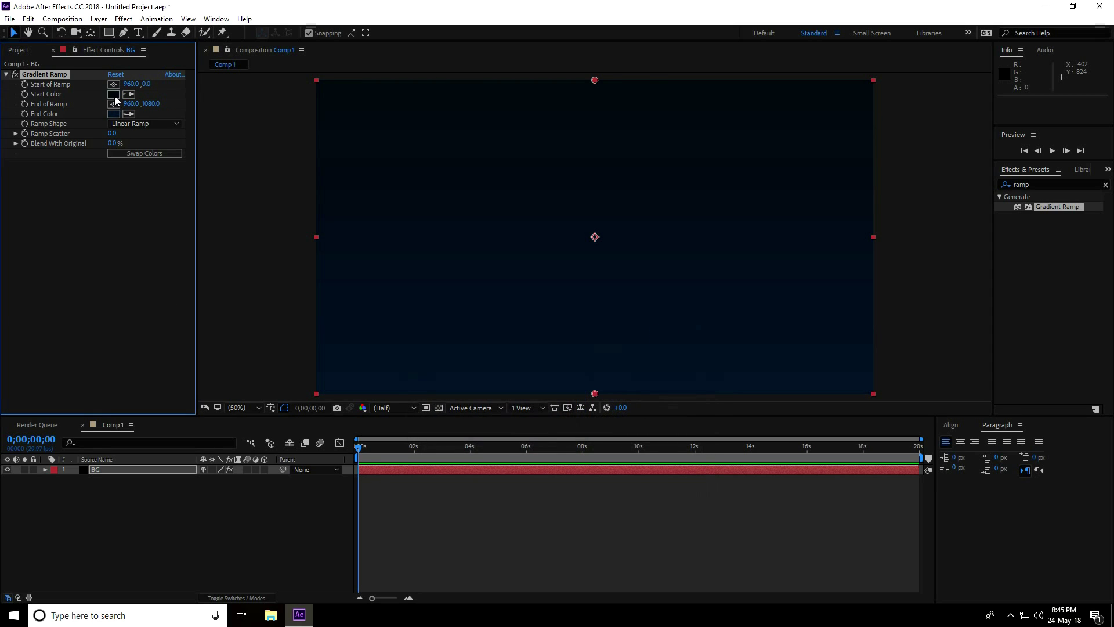
# Step: Darken the Start Color to near-black 00080A and switch Ramp Shape to Radial Ramp
pyautogui.click(114, 94)
pyautogui.moveTo(561, 476); pyautogui.dragTo(566, 479)
pyautogui.click(673, 338)
pyautogui.click(155, 125)
pyautogui.click(158, 149)
# Step: Place the ramp end at the top-left and the start beyond the bottom-right corner
pyautogui.click(113, 84)
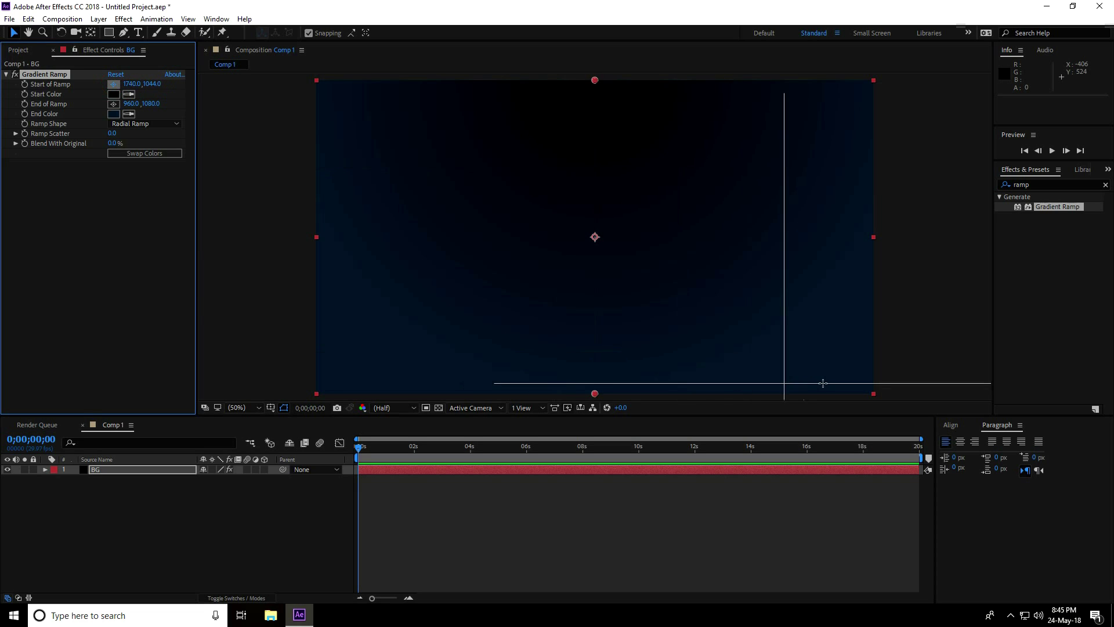
pyautogui.click(863, 384)
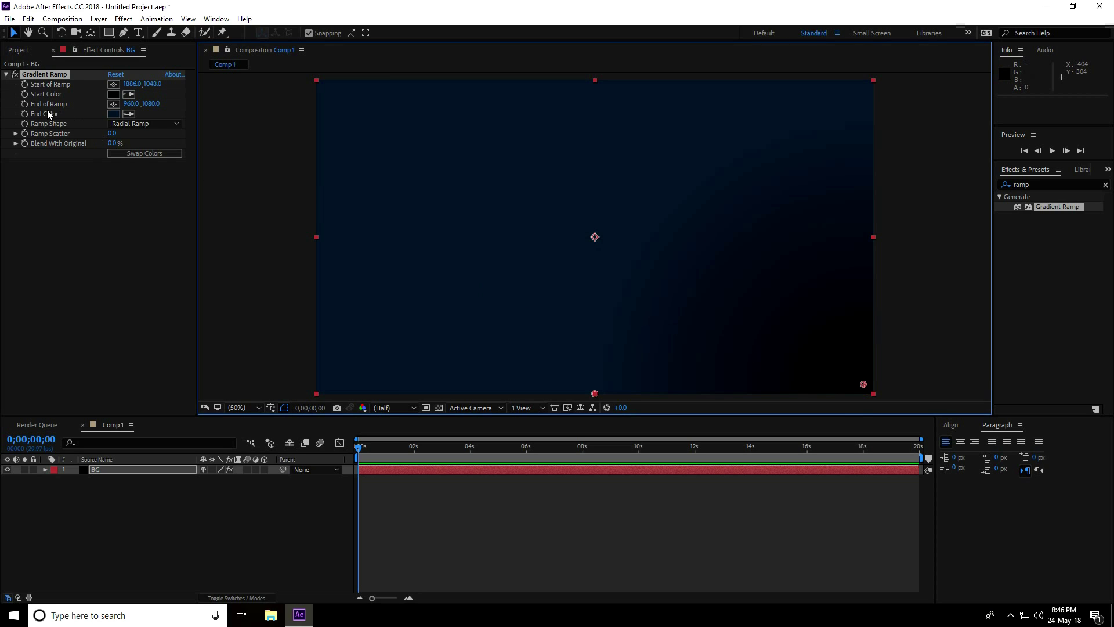
pyautogui.click(112, 105)
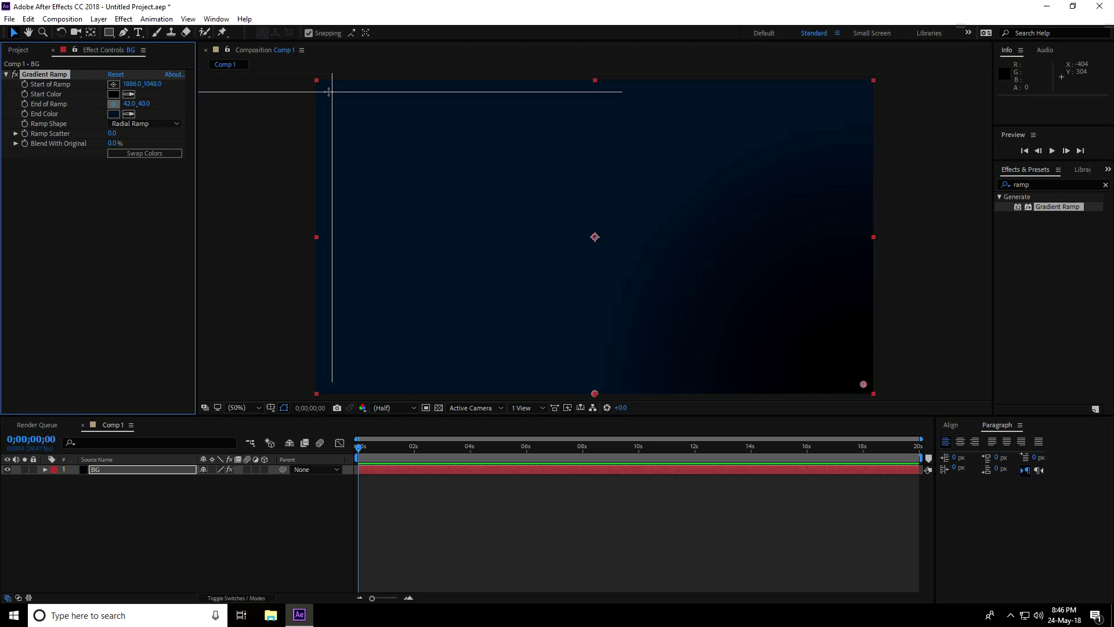
pyautogui.click(327, 92)
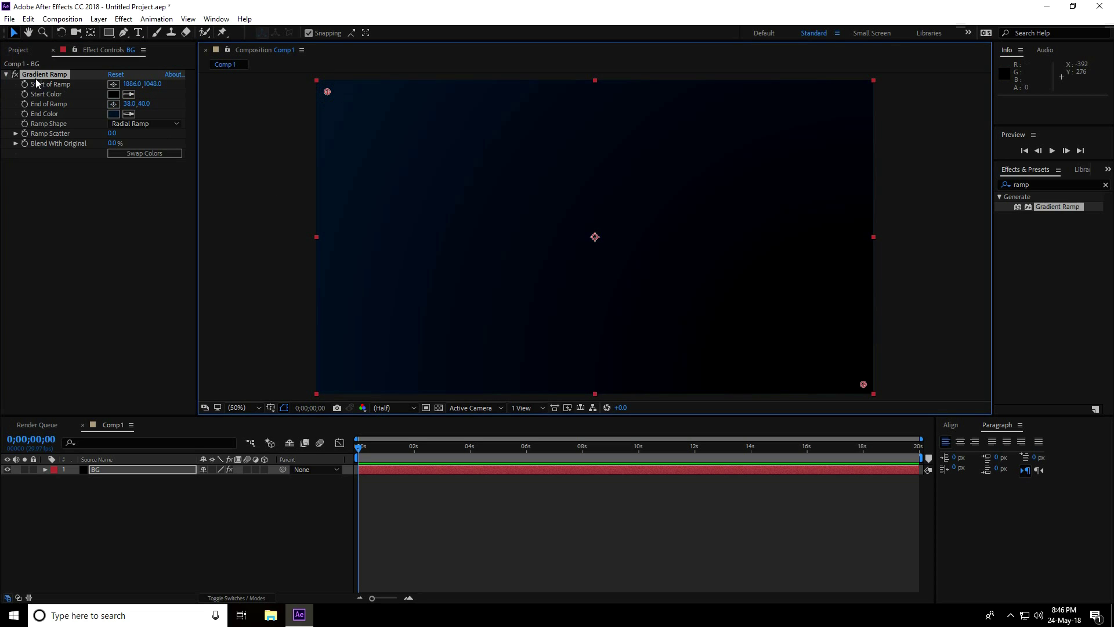
pyautogui.moveTo(864, 385); pyautogui.dragTo(1004, 479)
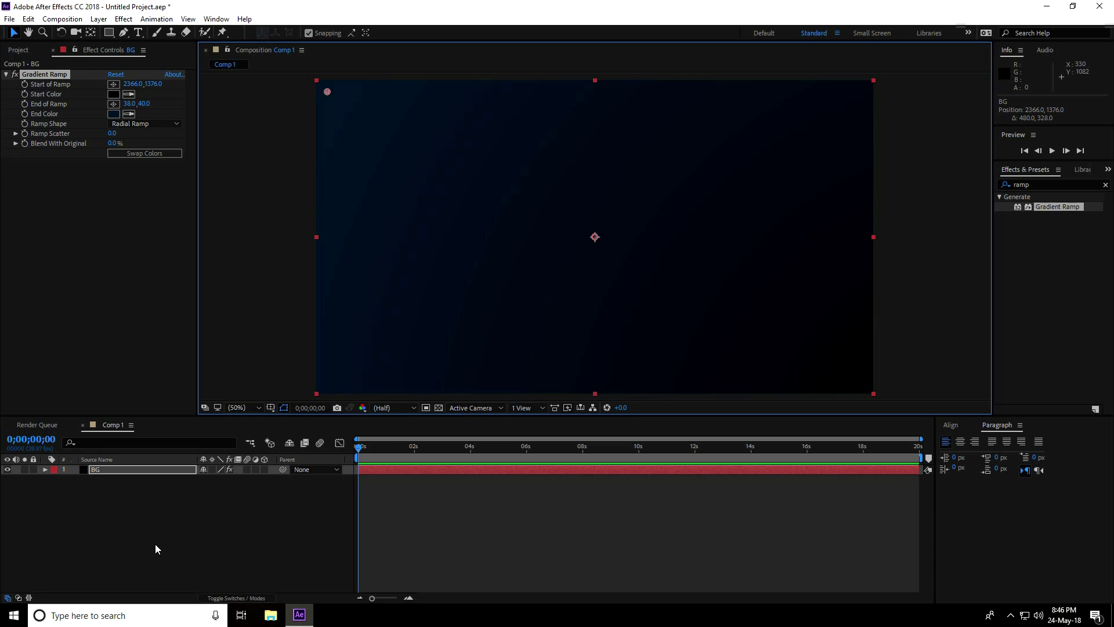
# Step: Add a new solid layer named Plexus above BG
pyautogui.rightClick(95, 547)
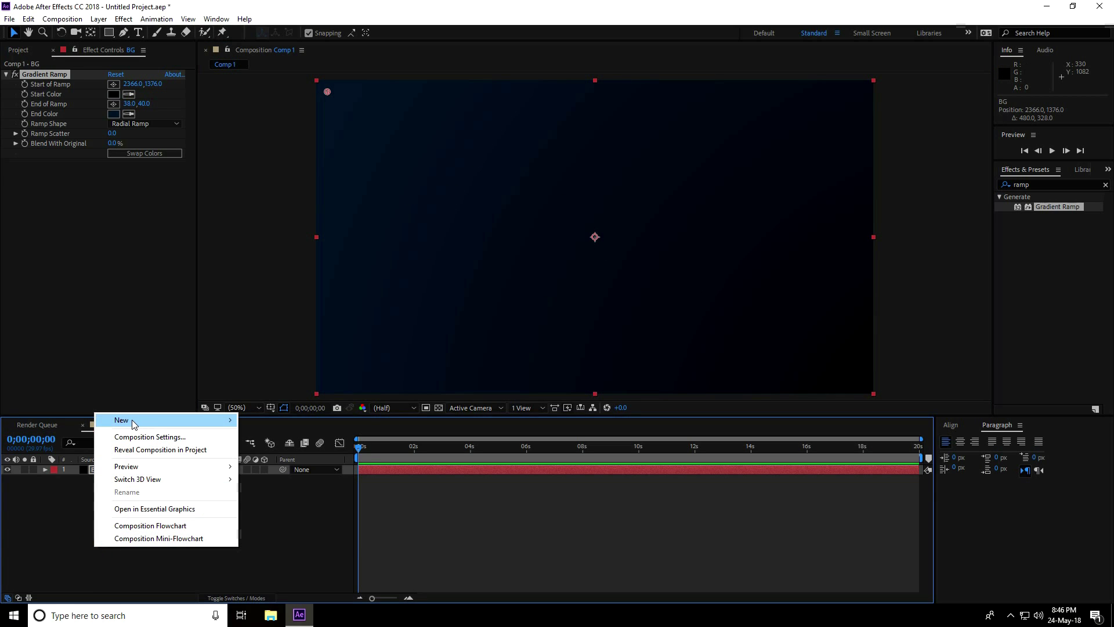
pyautogui.moveTo(132, 420)
pyautogui.click(275, 450)
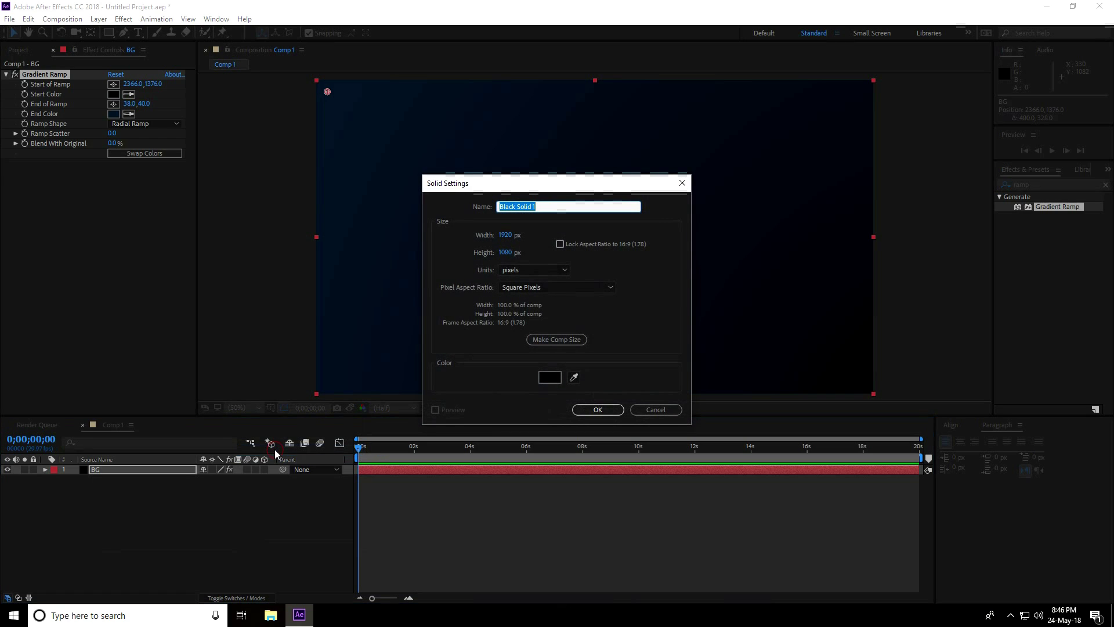
pyautogui.write('Plexus')
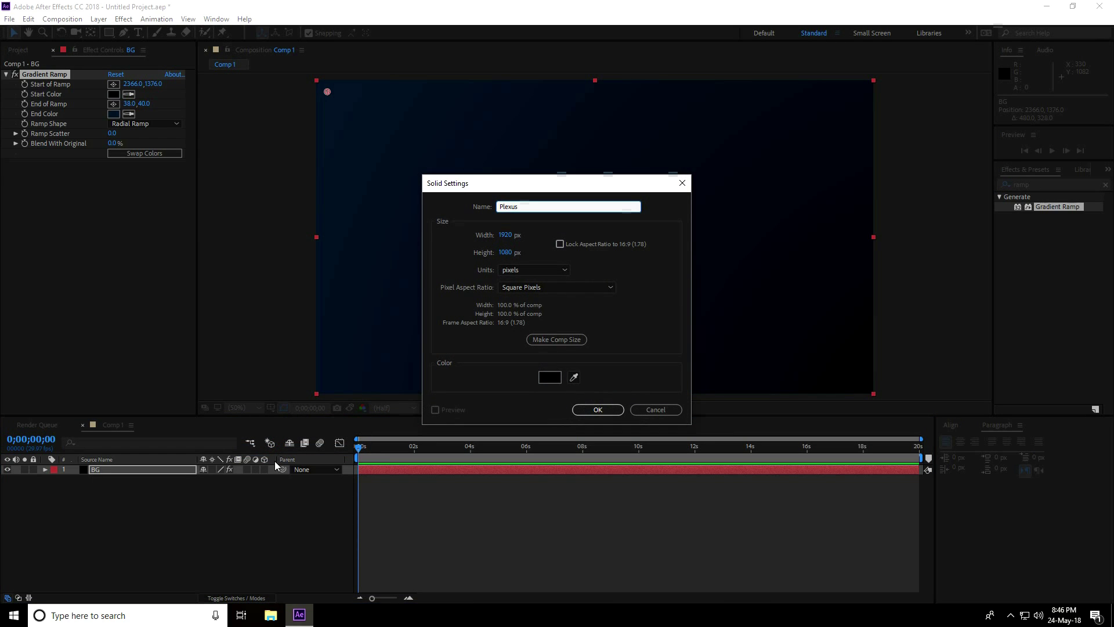
pyautogui.click(597, 409)
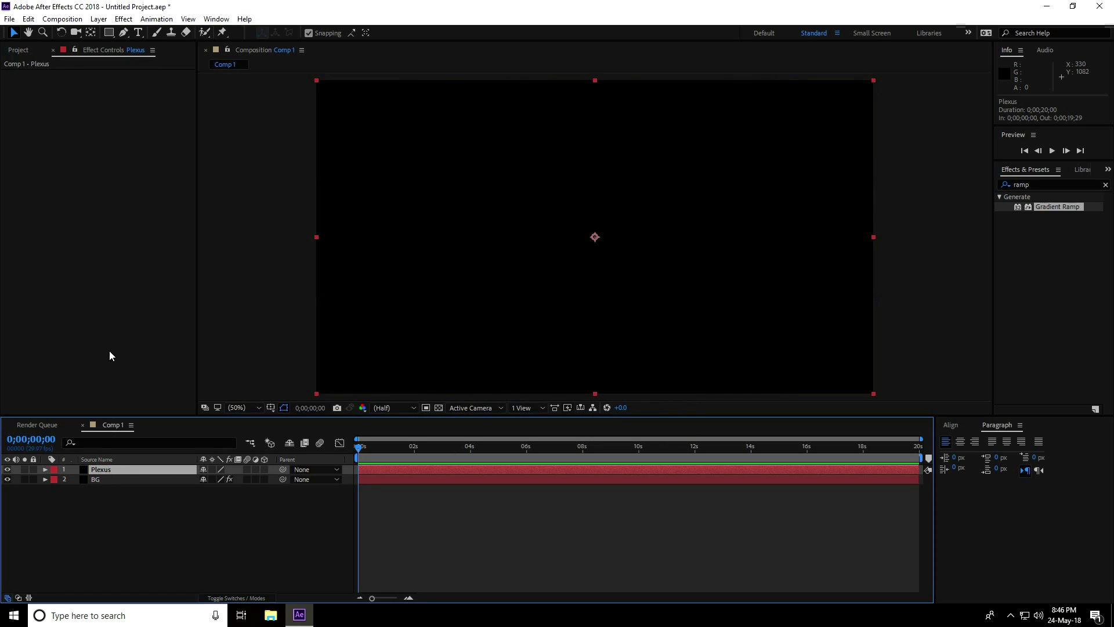
# Step: Apply the Rowbyte Plexus effect to the Plexus layer
pyautogui.click(125, 19)
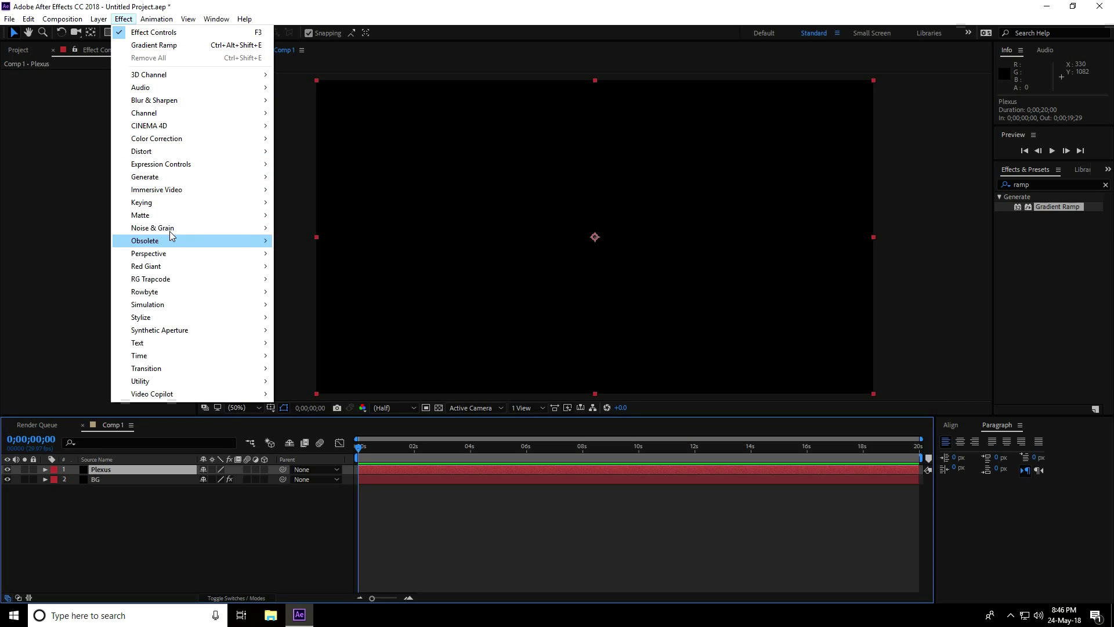
pyautogui.moveTo(187, 291)
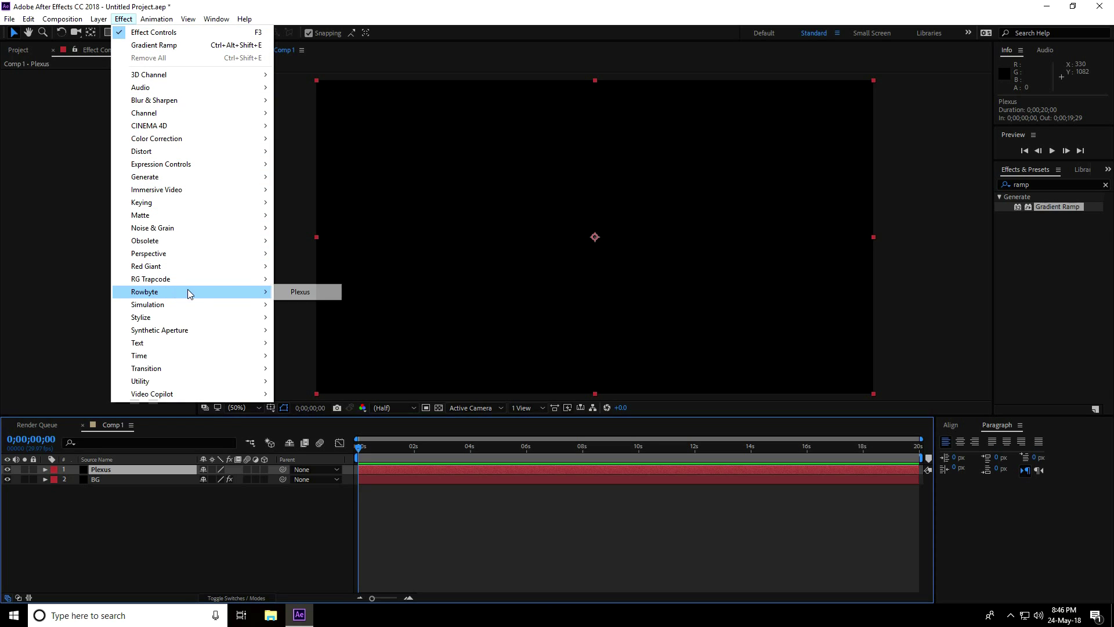
pyautogui.click(301, 293)
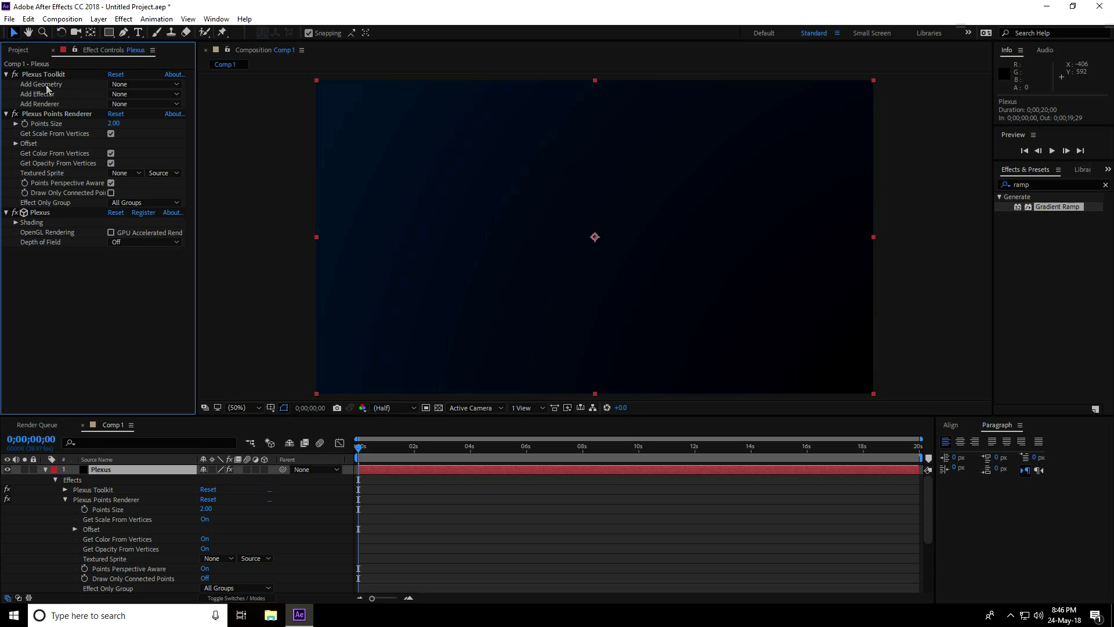
# Step: Add Primitives geometry, a Noise effector and a Lines renderer to Plexus
pyautogui.click(127, 85)
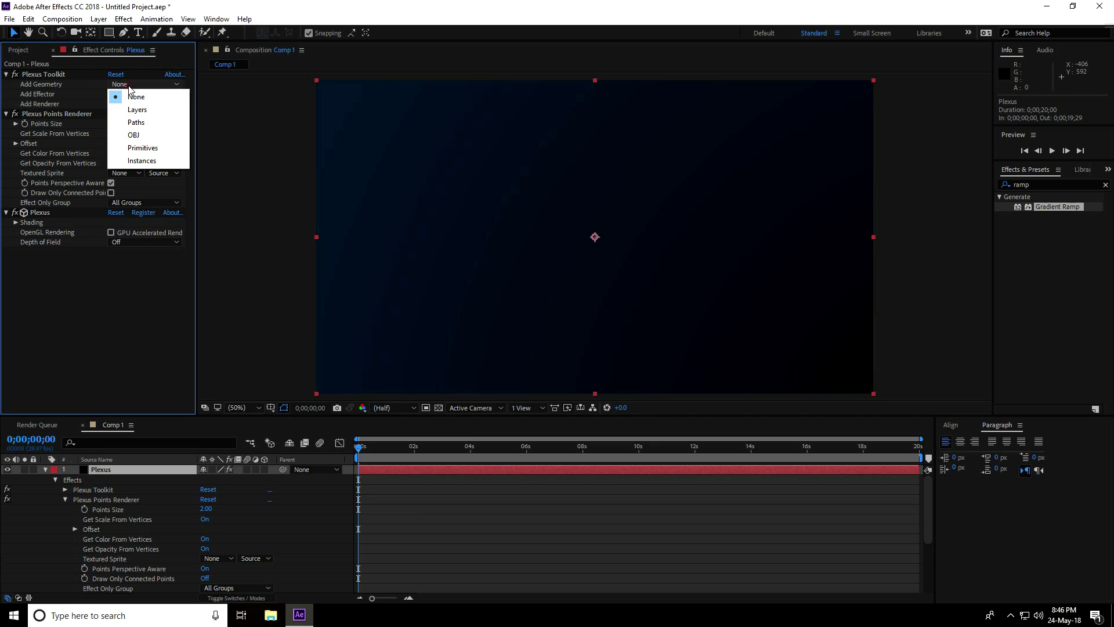
pyautogui.click(162, 147)
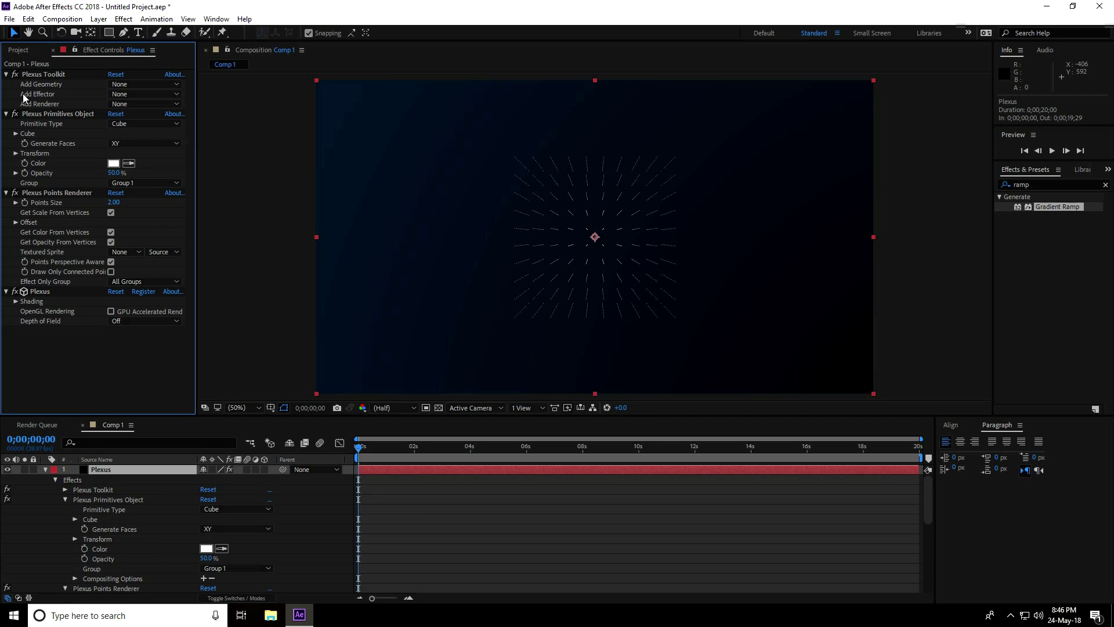
pyautogui.click(123, 94)
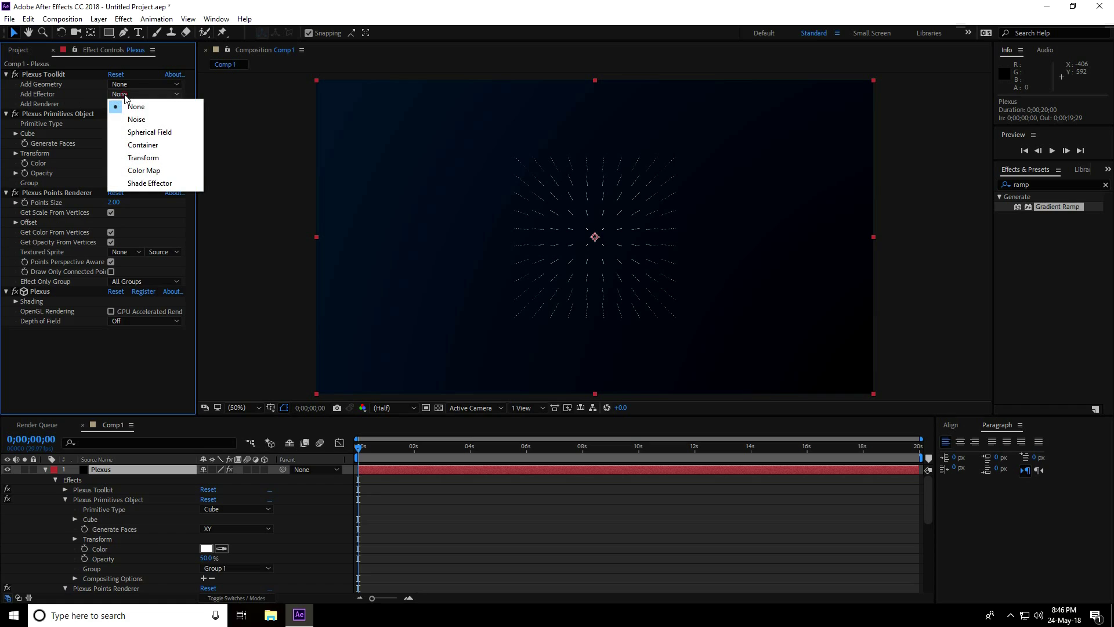
pyautogui.click(143, 120)
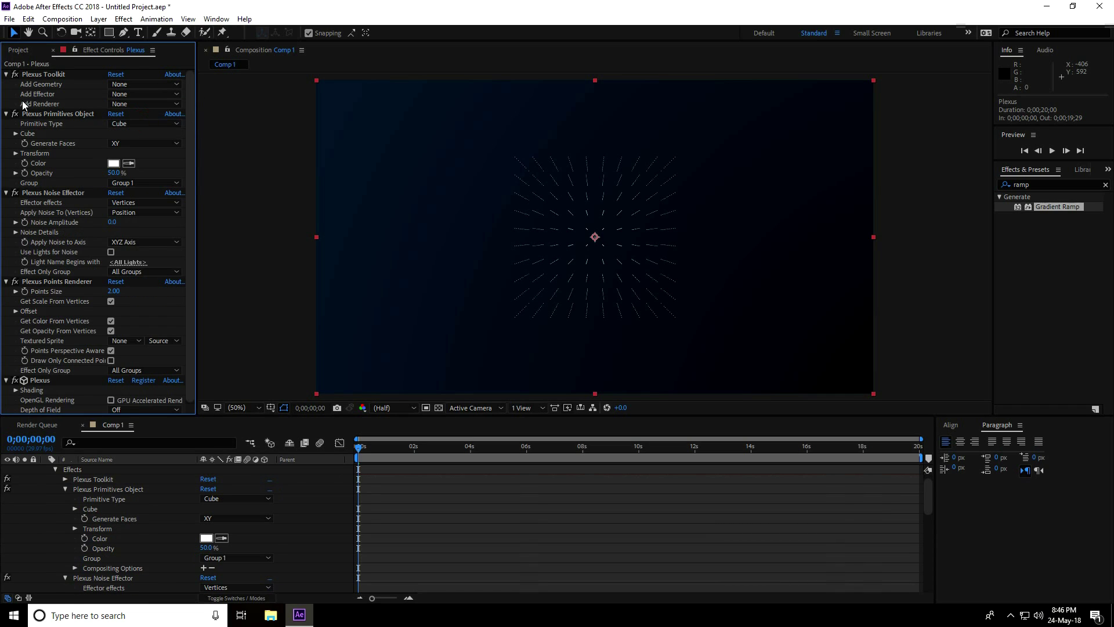
pyautogui.click(133, 104)
pyautogui.click(156, 145)
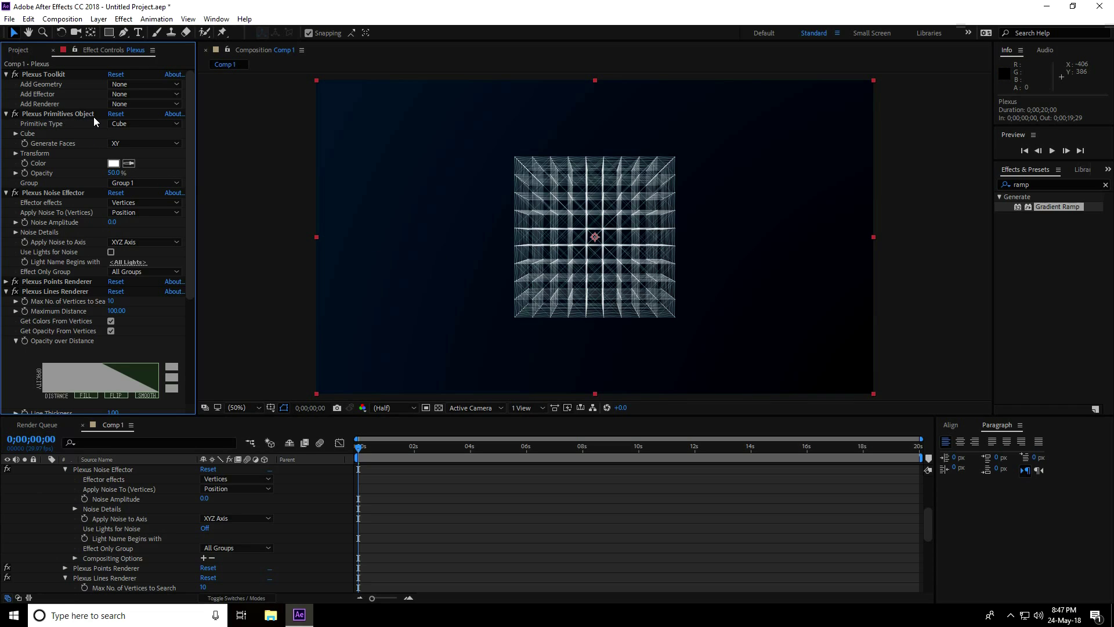
# Step: Keep the primitive as a cube with 15 X points and 25 Z points
pyautogui.click(123, 123)
pyautogui.click(150, 141)
pyautogui.click(15, 134)
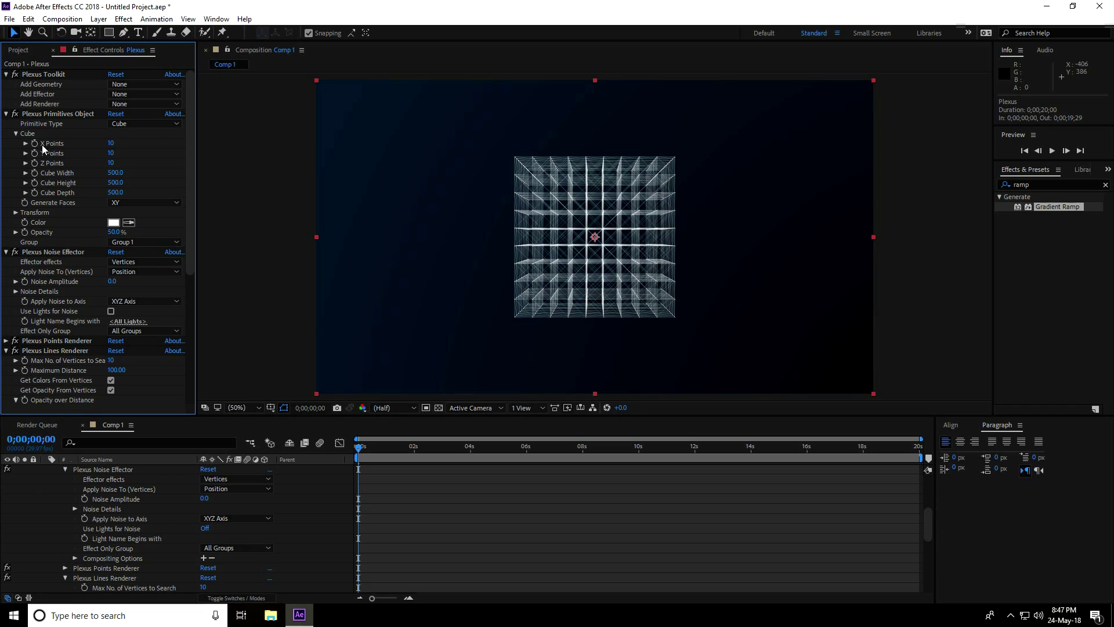
pyautogui.click(110, 145)
pyautogui.write('15')
pyautogui.press('Return')
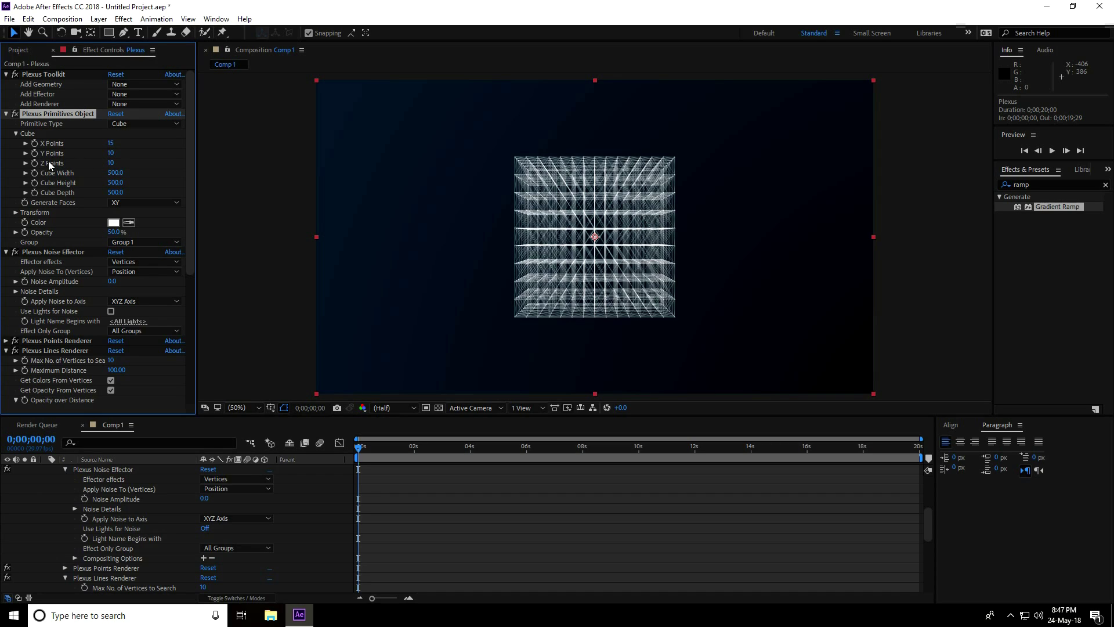
pyautogui.click(110, 163)
pyautogui.write('25')
pyautogui.press('Return')
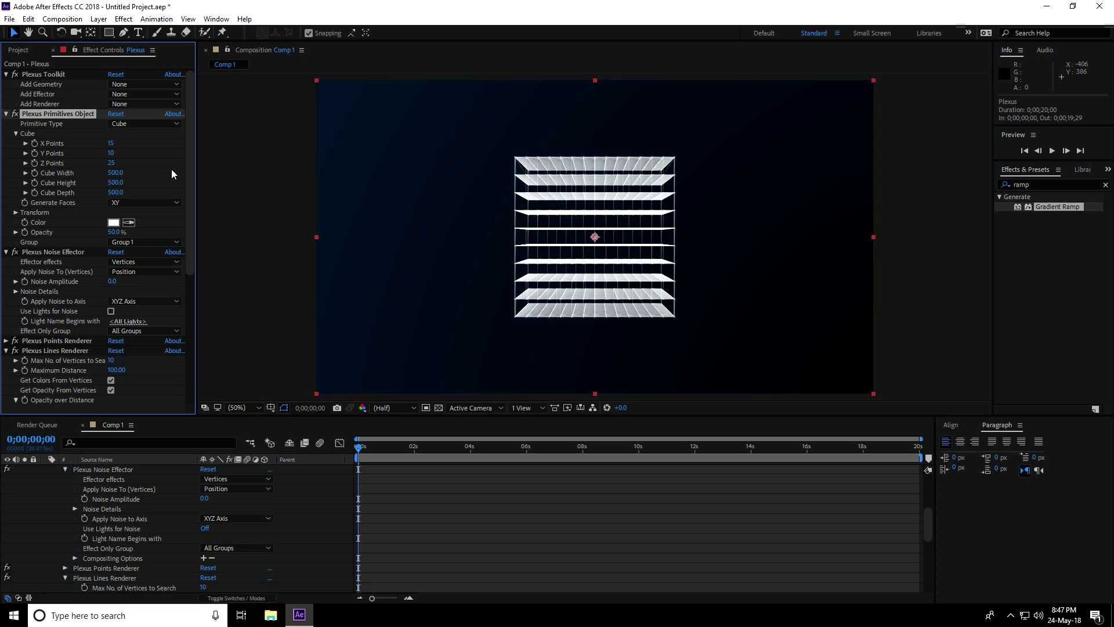
# Step: Set the cube size to width 1920, height 1080 and depth 1000
pyautogui.click(115, 173)
pyautogui.write('1920')
pyautogui.press('Tab')
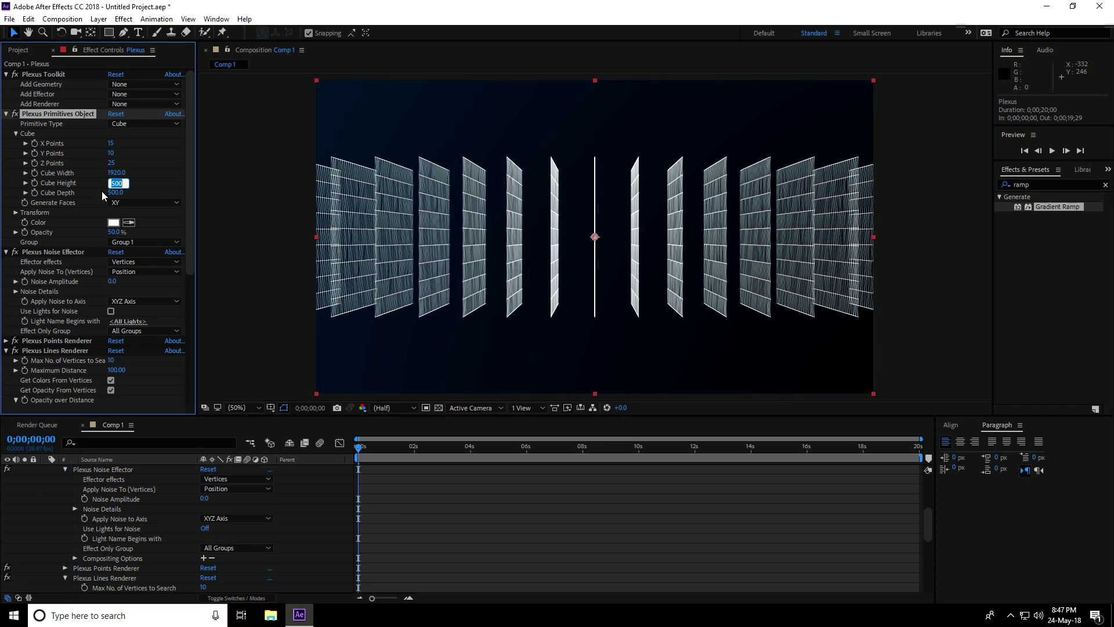
pyautogui.press('Return')
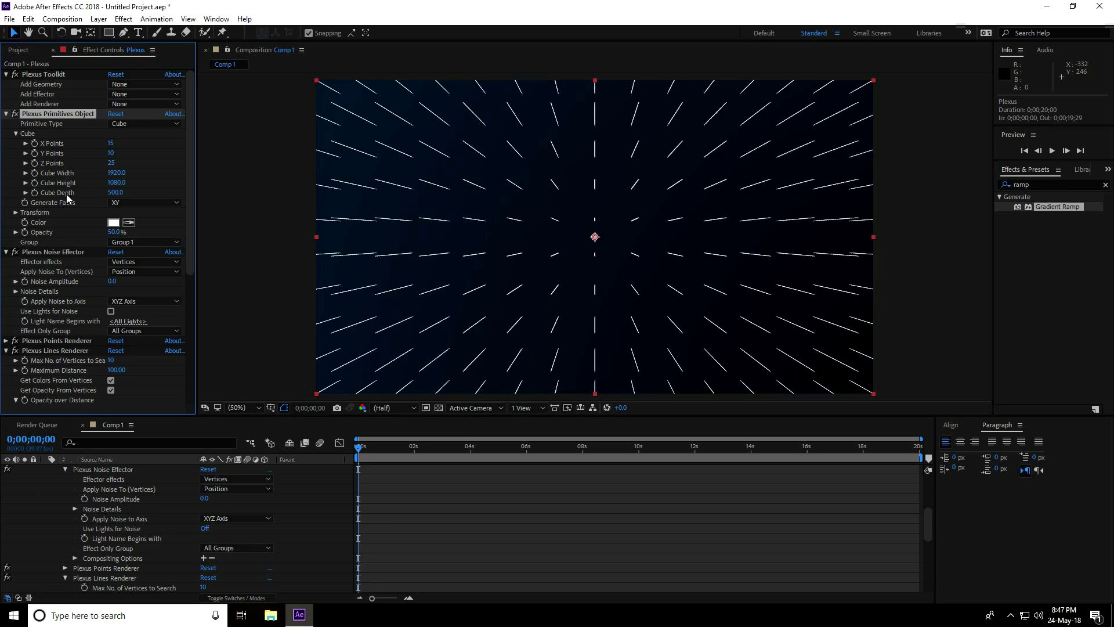
pyautogui.click(115, 192)
pyautogui.write('1000')
pyautogui.press('Return')
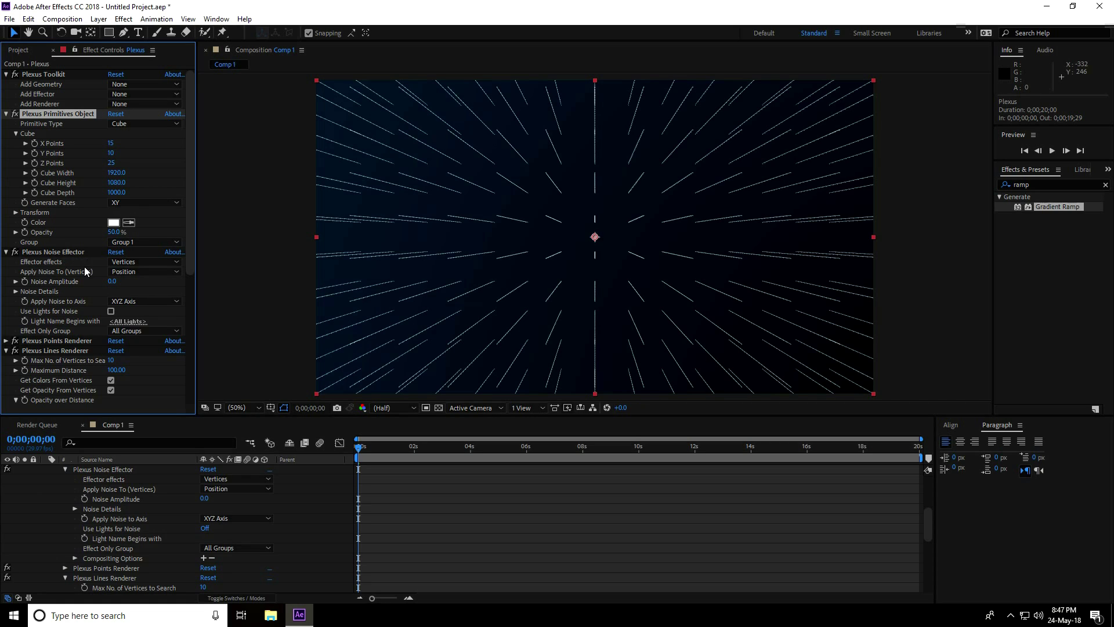
# Step: Set the Plexus Noise Amplitude to 1000 to scatter the grid
pyautogui.moveTo(115, 285)
pyautogui.mouseDown()
pyautogui.moveTo(271, 281)
pyautogui.moveTo(529, 298)
pyautogui.mouseUp()
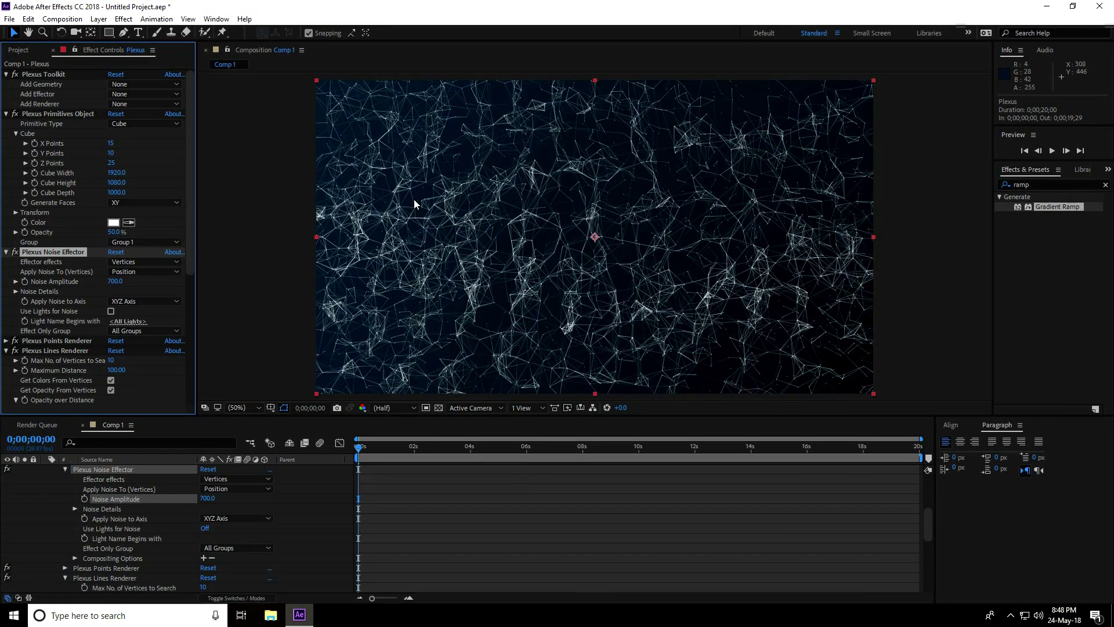
pyautogui.click(115, 281)
pyautogui.write('1000')
pyautogui.press('Return')
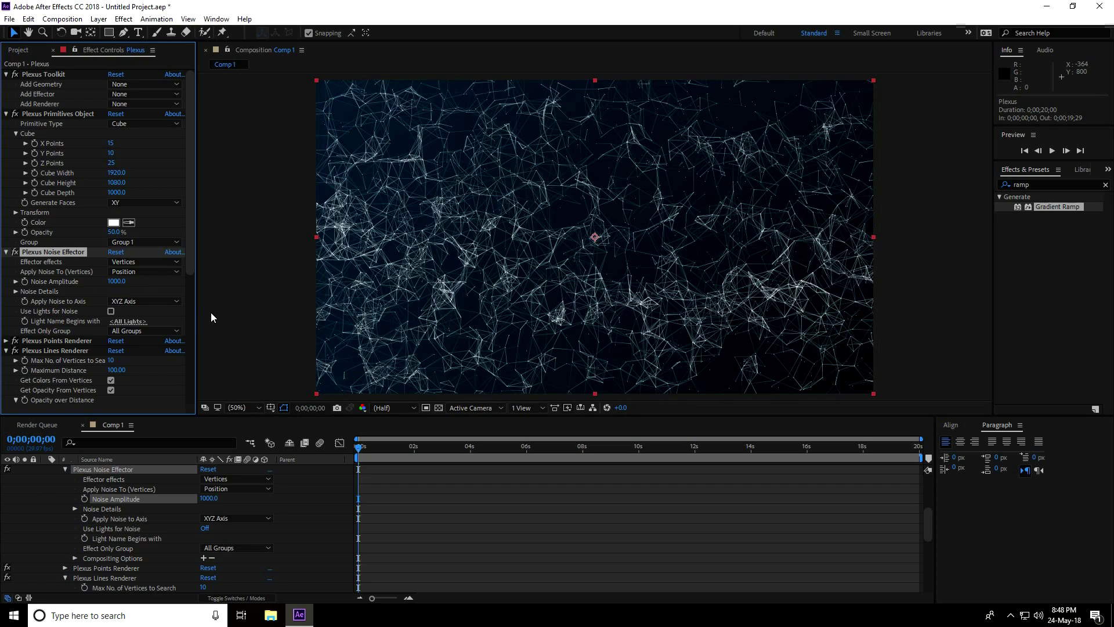
pyautogui.moveTo(191, 233); pyautogui.dragTo(193, 293)
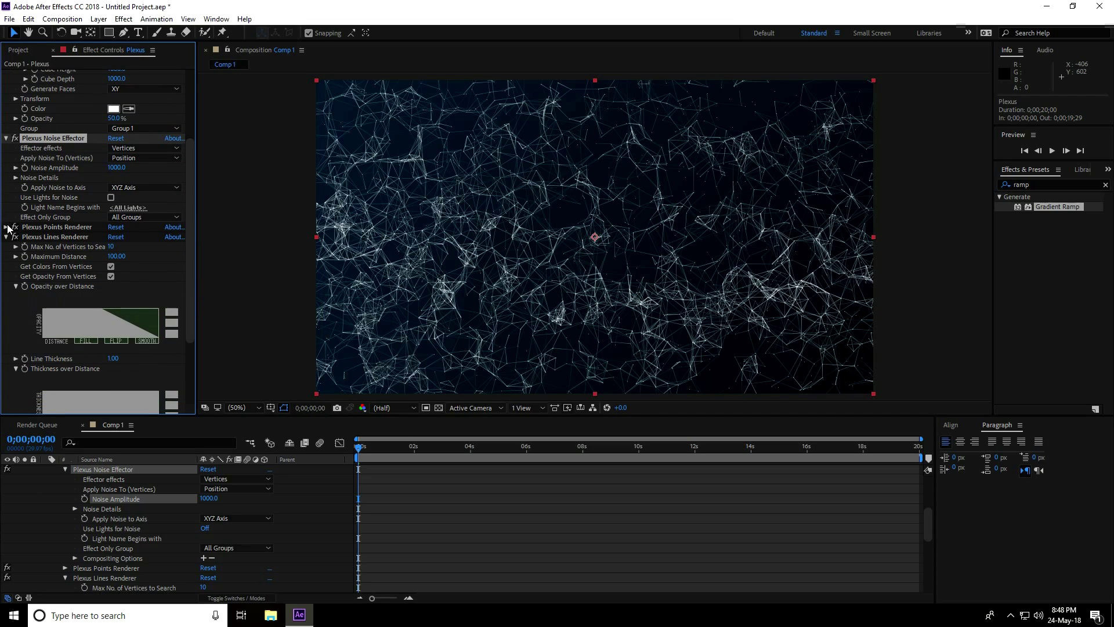
pyautogui.click(5, 227)
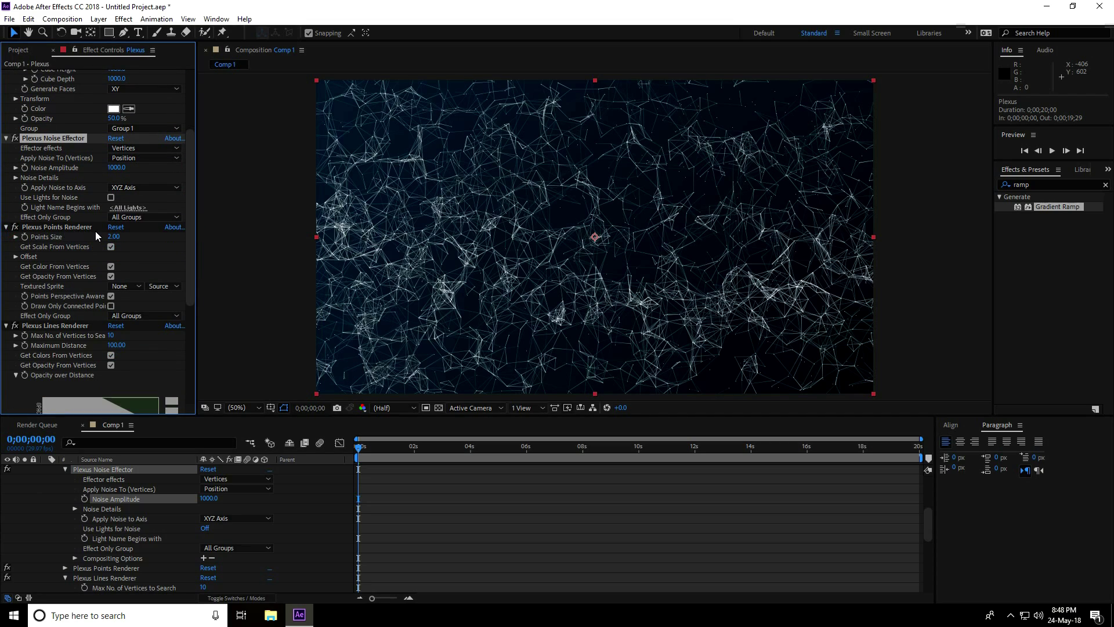
# Step: Enlarge the points and set the lines Maximum Distance to 80
pyautogui.moveTo(110, 241); pyautogui.dragTo(175, 248)
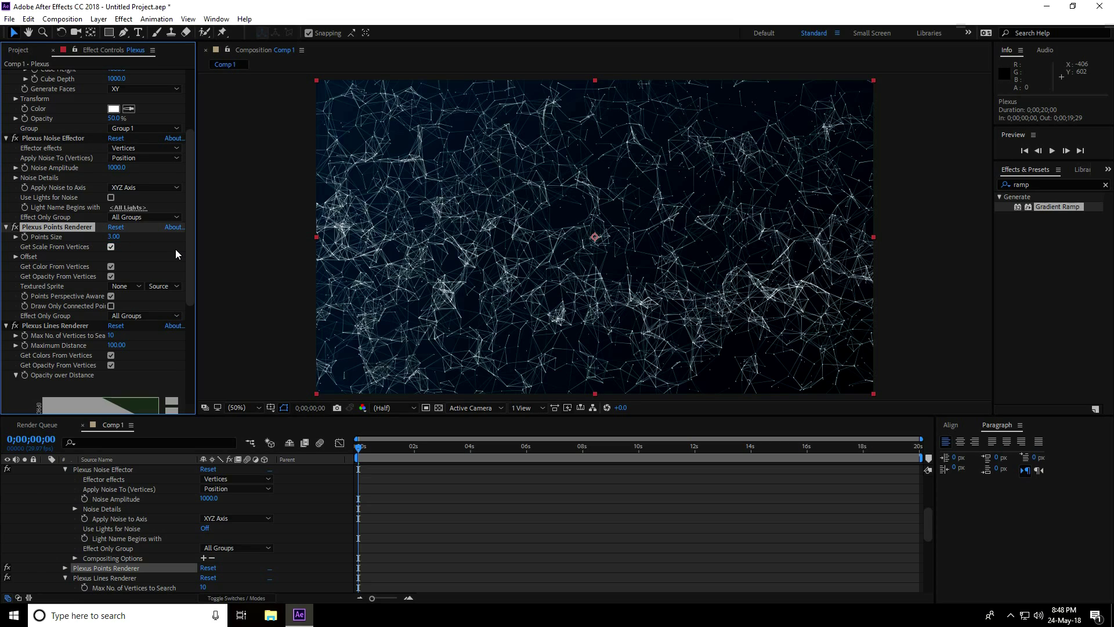
pyautogui.moveTo(191, 242); pyautogui.dragTo(191, 289)
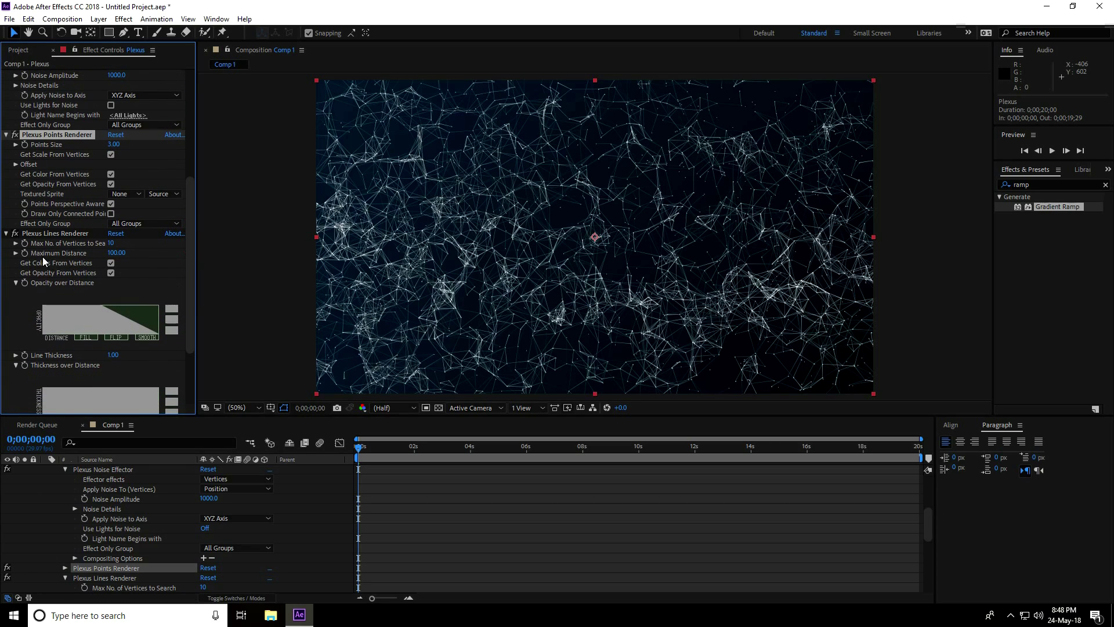
pyautogui.click(116, 253)
pyautogui.write('70')
pyautogui.press('Return')
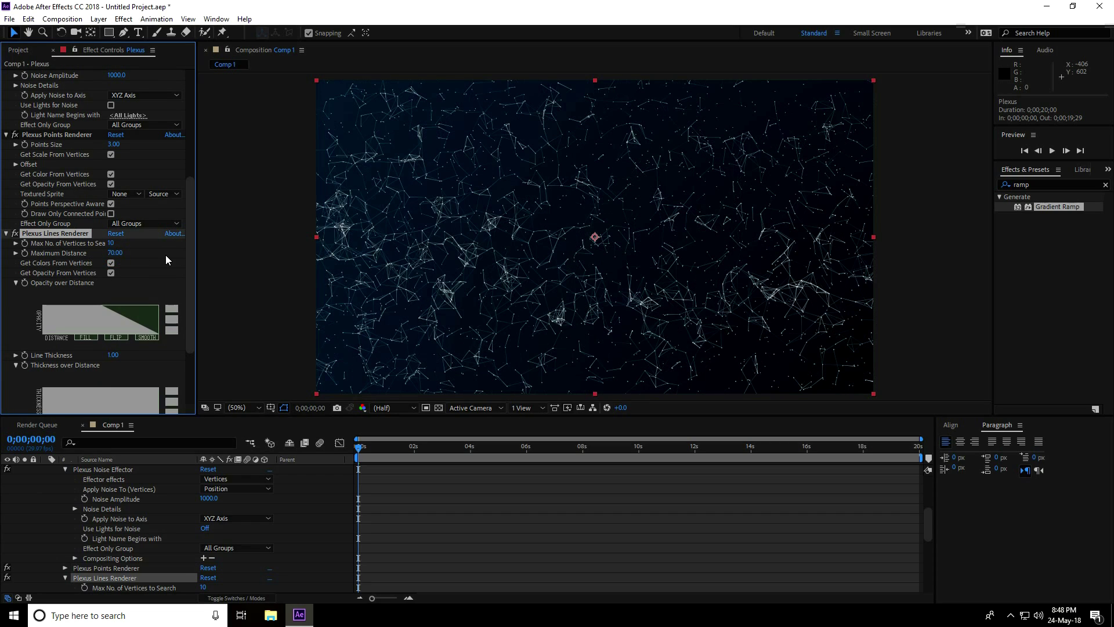
pyautogui.click(116, 253)
pyautogui.write('80')
pyautogui.press('Return')
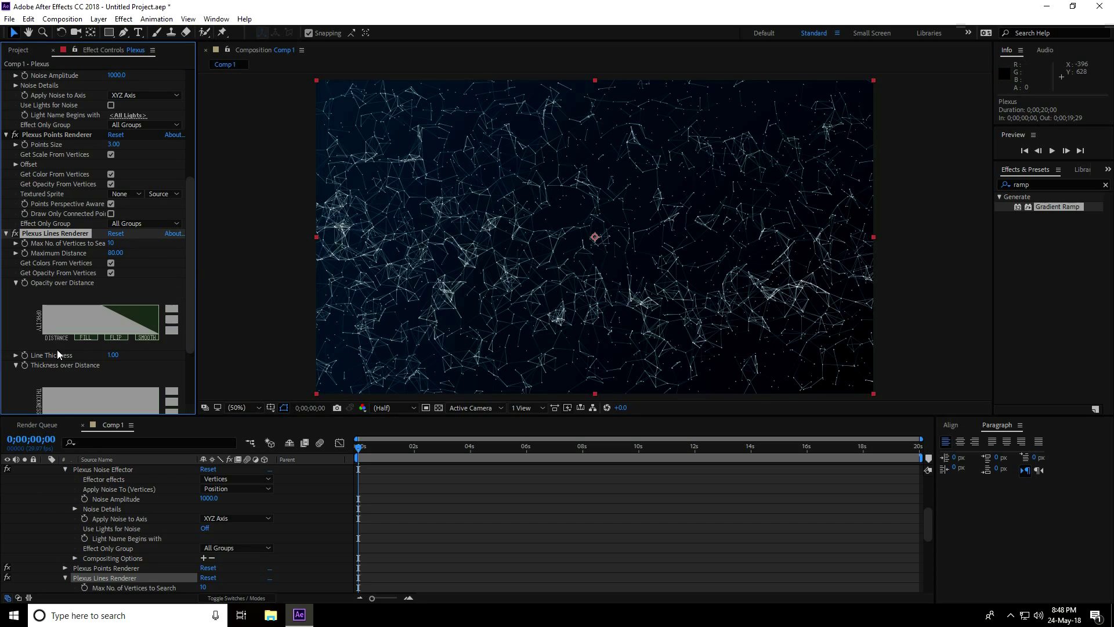
# Step: Set Line Thickness to 1.2 and Points Size to 4
pyautogui.click(114, 355)
pyautogui.write('1.2')
pyautogui.press('Return')
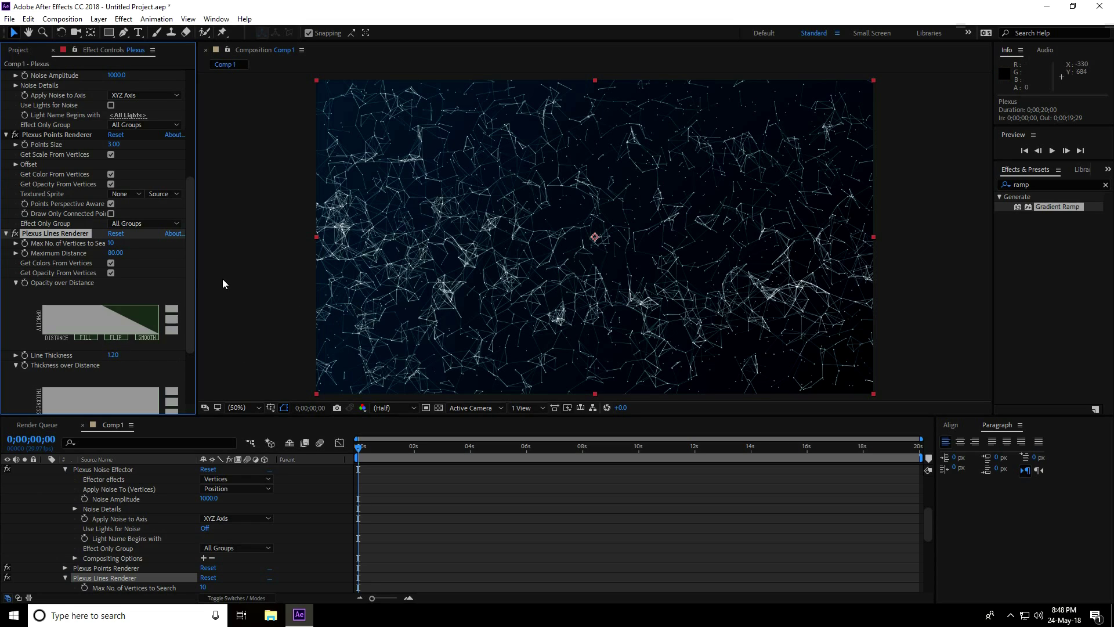
pyautogui.click(114, 144)
pyautogui.write('4')
pyautogui.press('Return')
pyautogui.moveTo(190, 205); pyautogui.dragTo(199, 260)
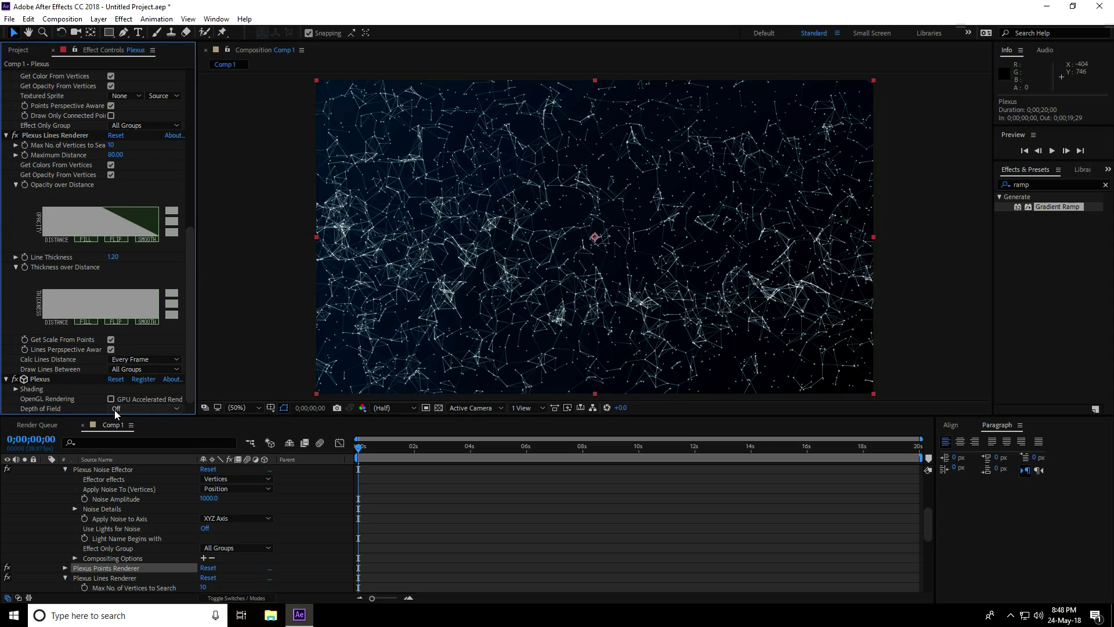
# Step: Set the Plexus Depth of Field option to Camera Settings
pyautogui.click(128, 408)
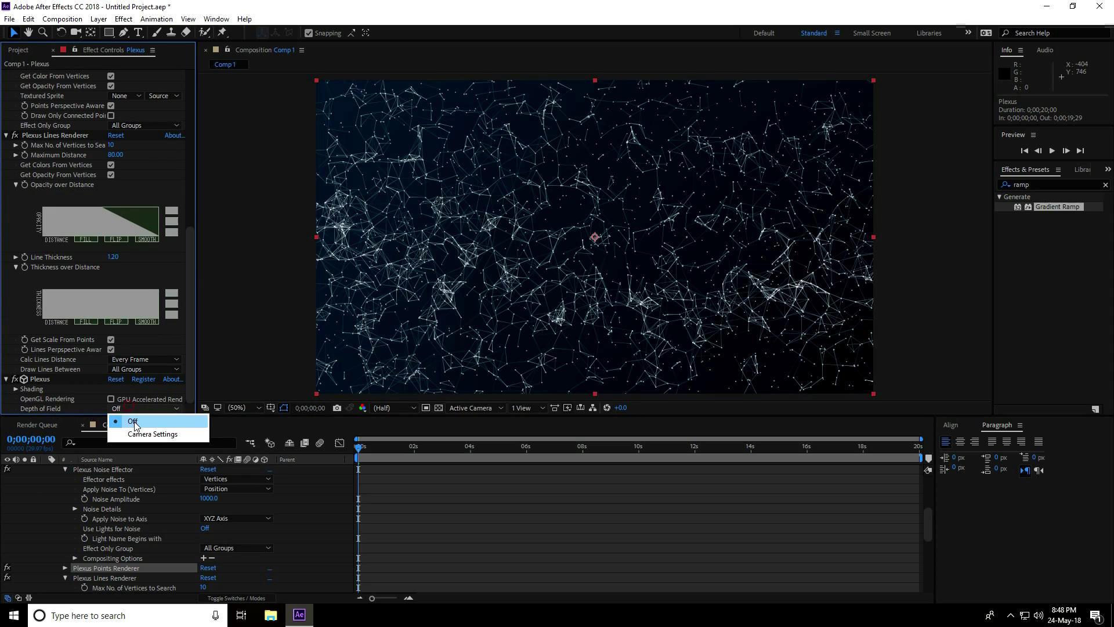
pyautogui.click(152, 434)
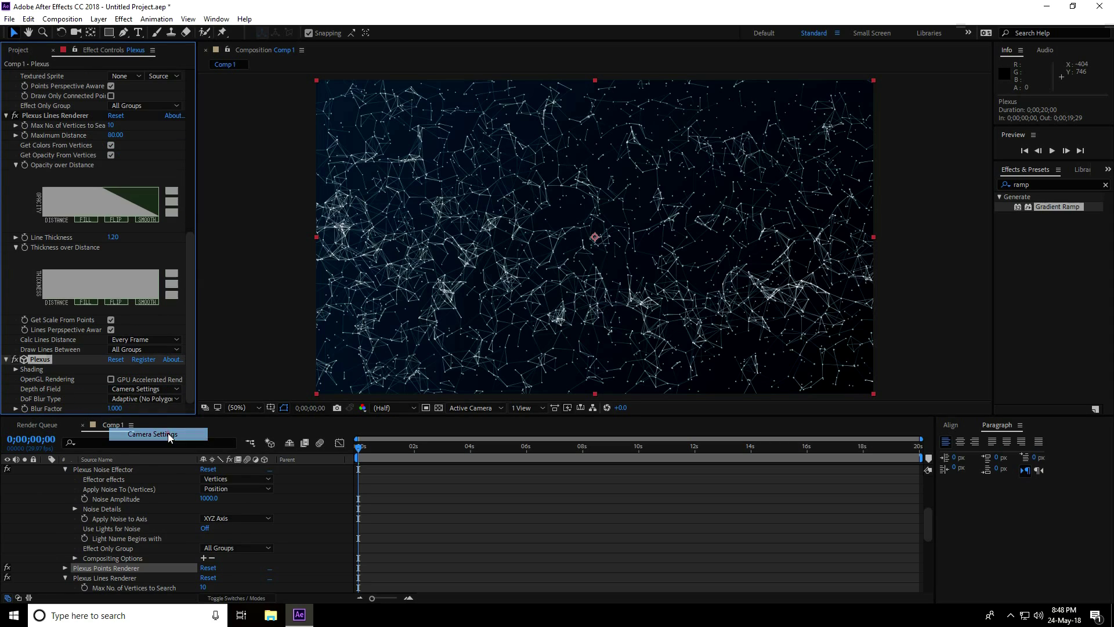
pyautogui.moveTo(192, 322); pyautogui.dragTo(211, 129)
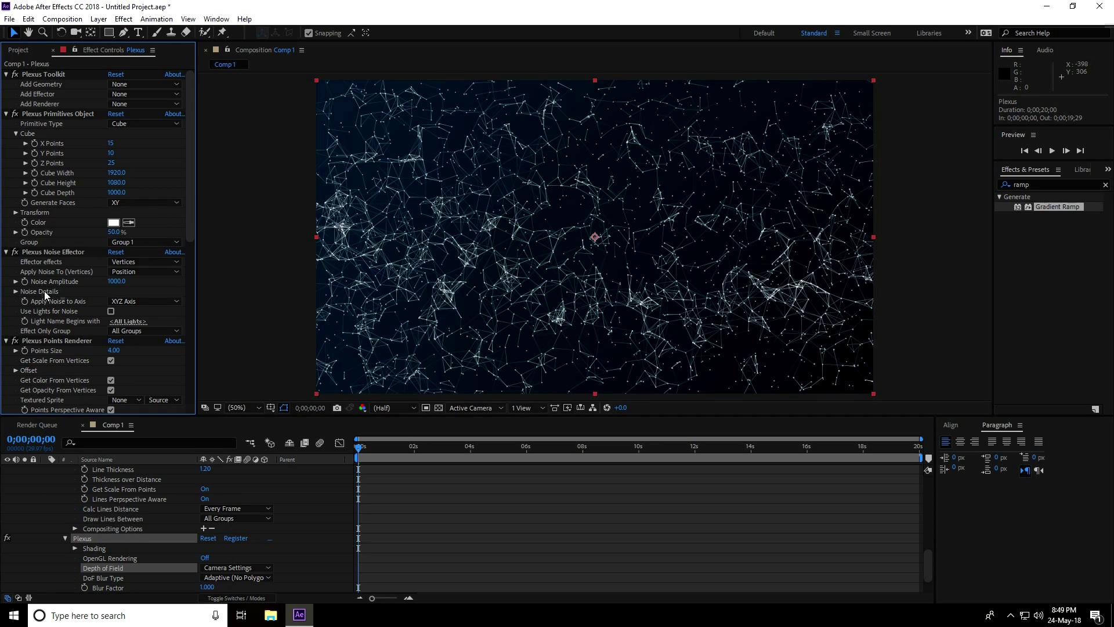
# Step: Keyframe Noise Evolution, setting it to 1 at the end of the composition
pyautogui.click(15, 291)
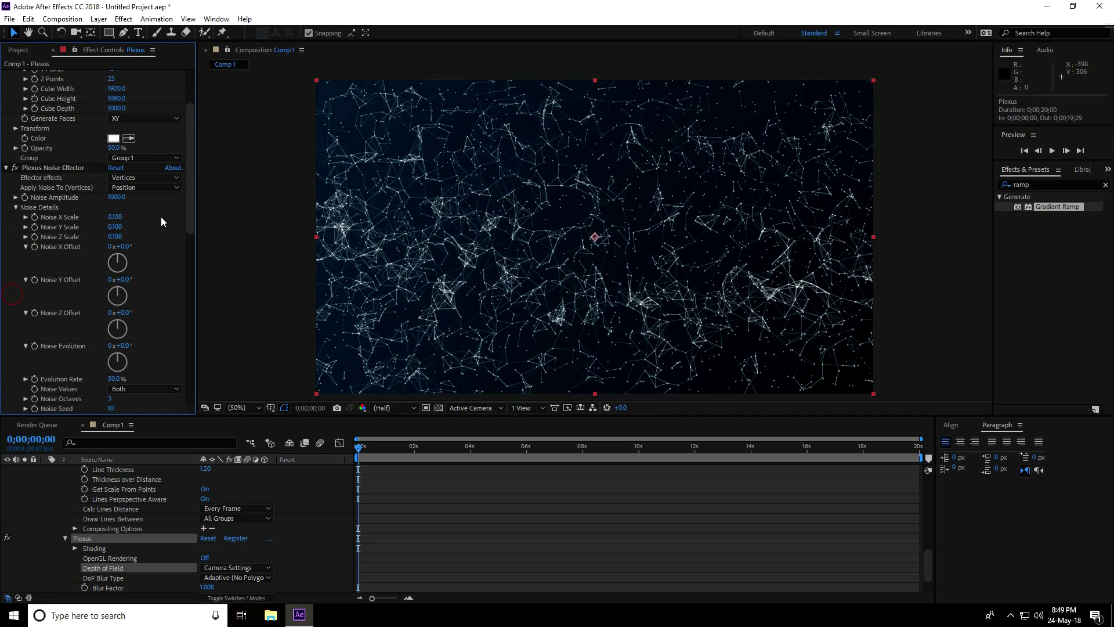
pyautogui.moveTo(188, 206); pyautogui.dragTo(200, 267)
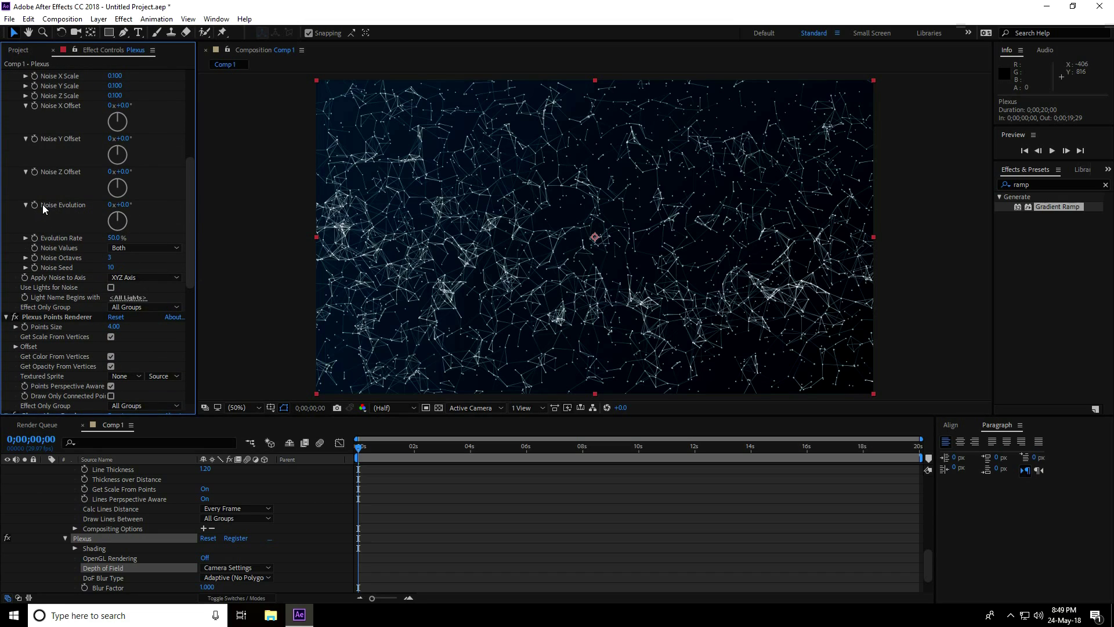
pyautogui.click(35, 205)
pyautogui.moveTo(359, 447); pyautogui.dragTo(940, 464)
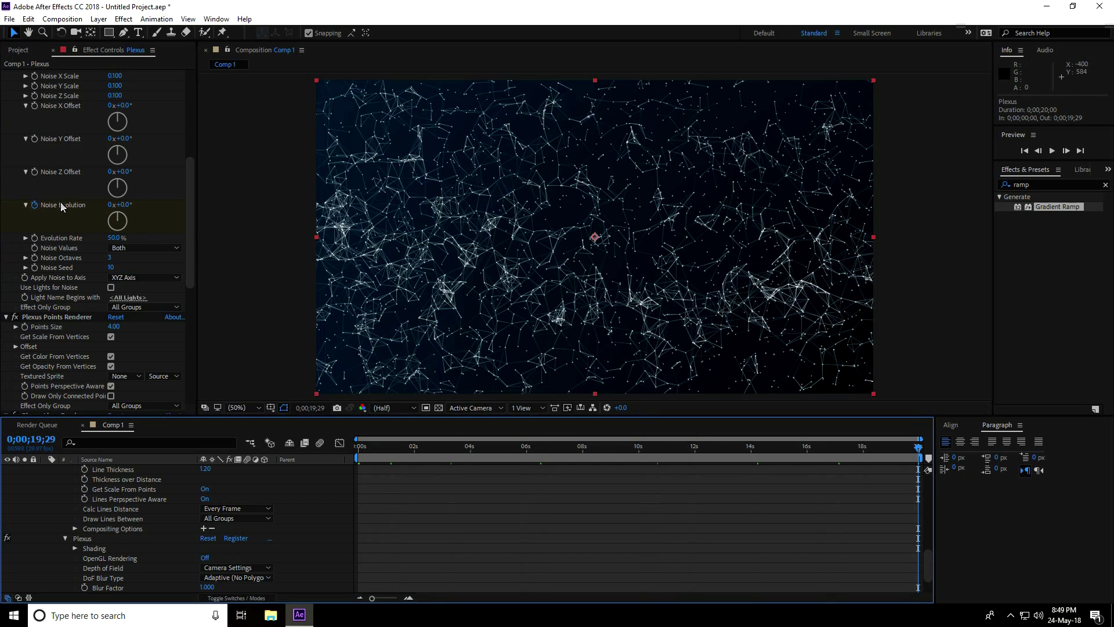
pyautogui.click(121, 207)
pyautogui.write('1')
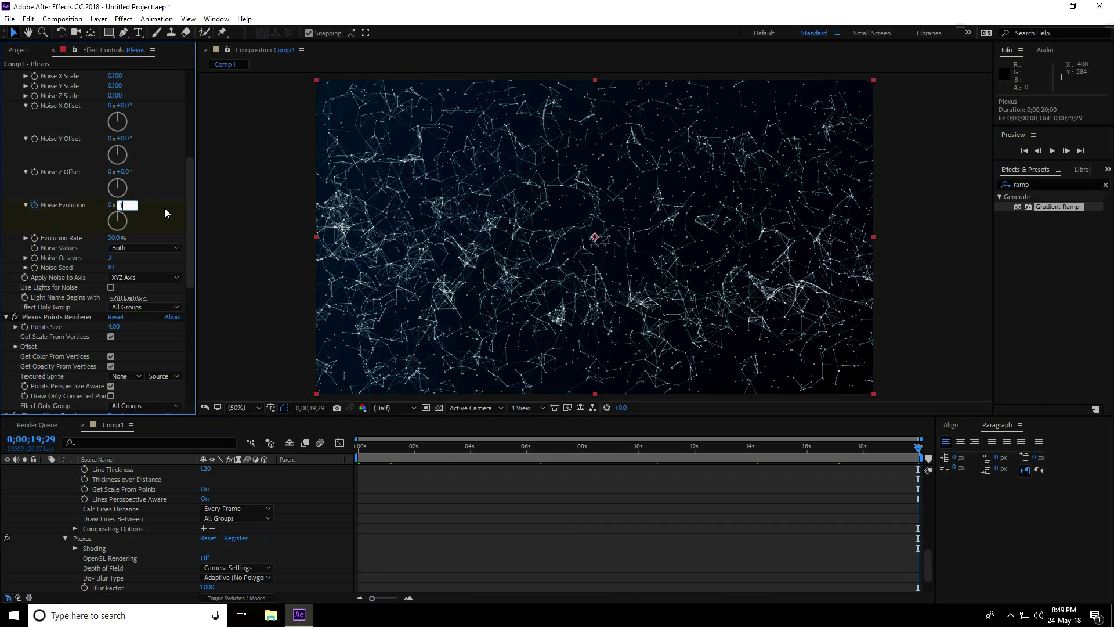
pyautogui.press('Return')
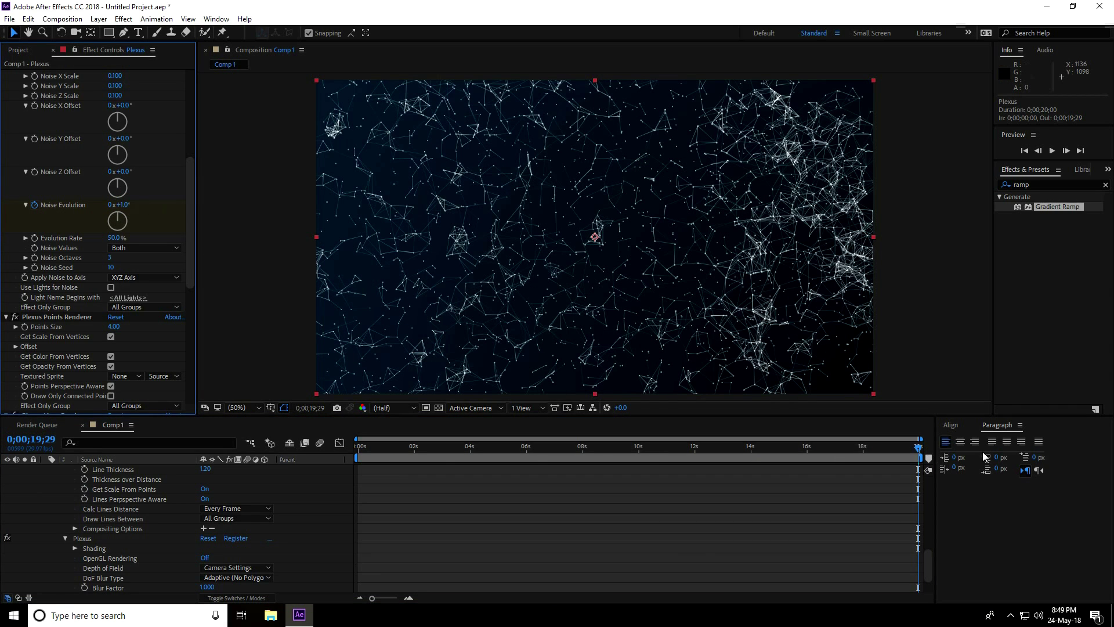
# Step: Play a preview of the drifting network from near the start, then stop it
pyautogui.moveTo(921, 456); pyautogui.dragTo(325, 430)
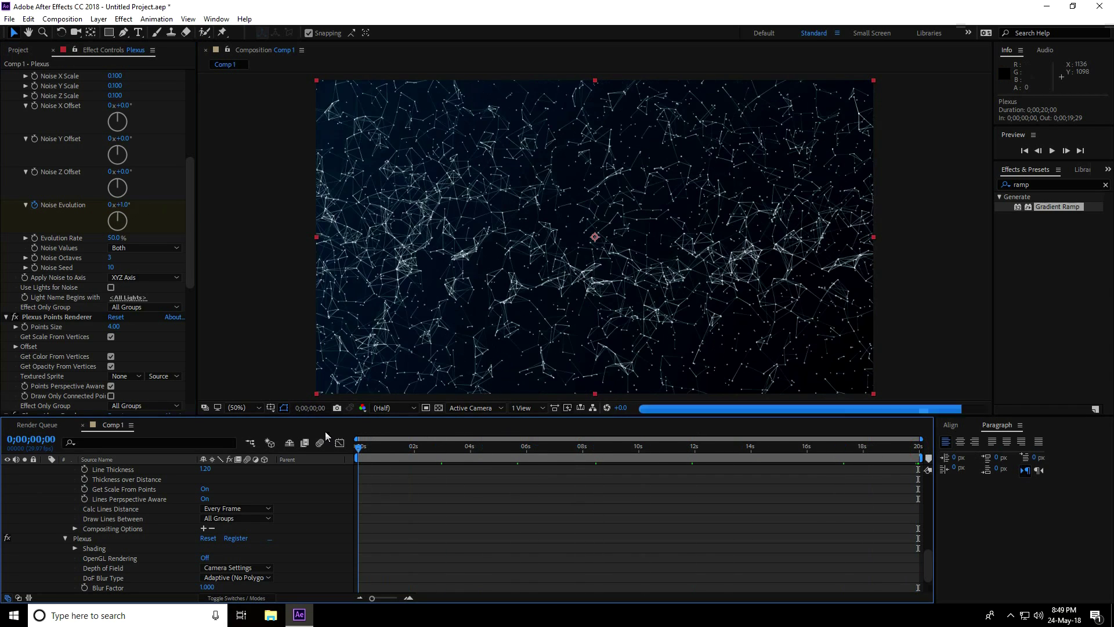
pyautogui.press('space')
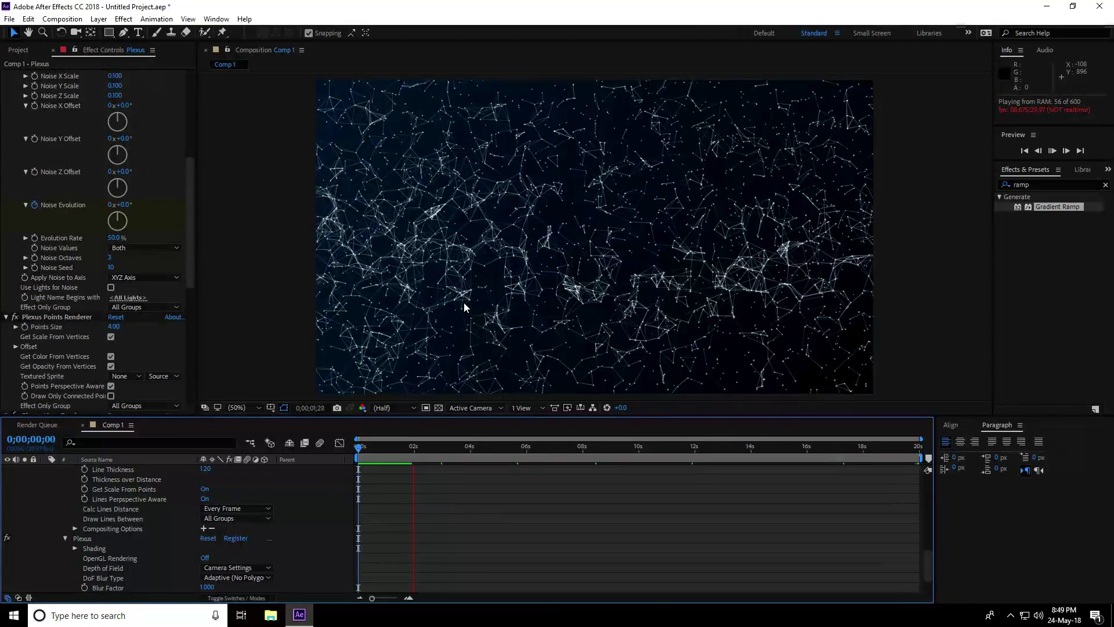
pyautogui.press('space')
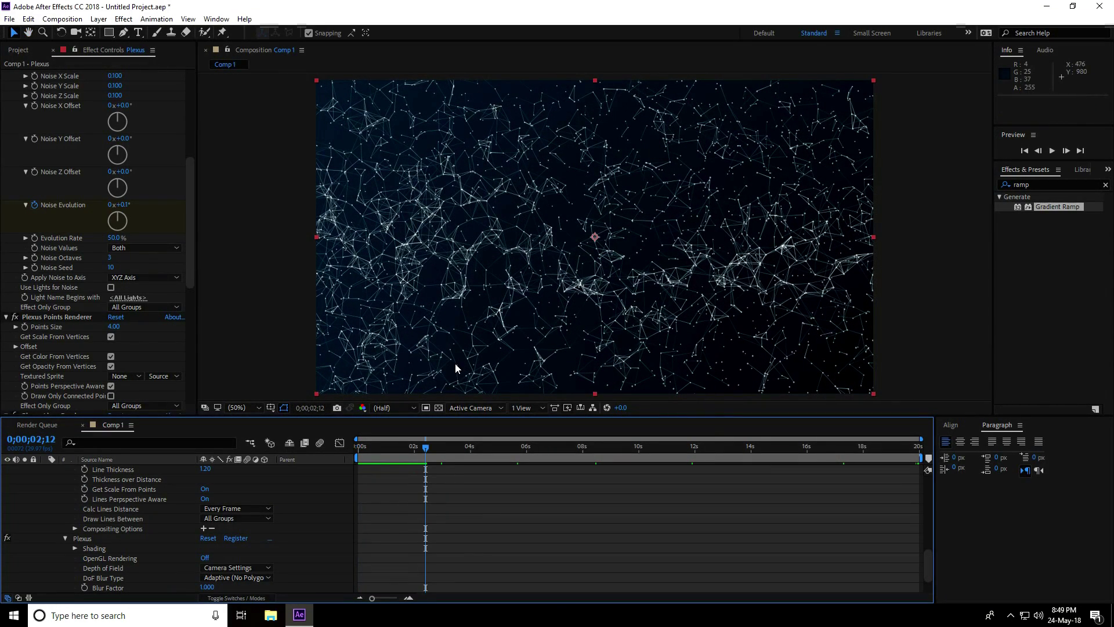
pyautogui.moveTo(928, 563); pyautogui.dragTo(927, 490)
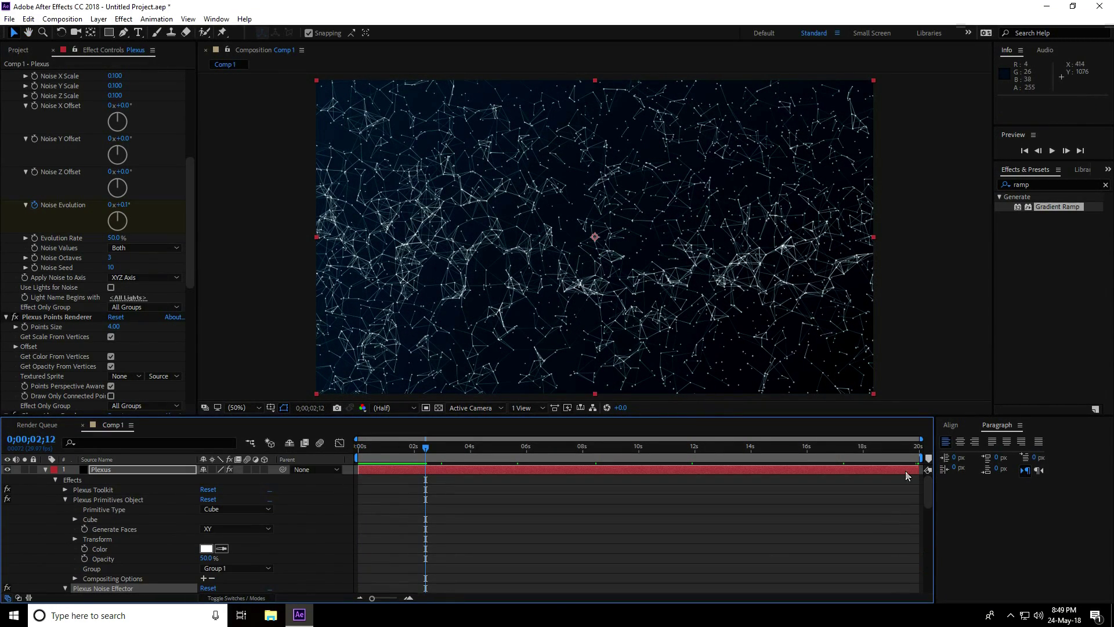
# Step: Collapse the Plexus layer and add a two-node camera, Camera 1, using the 35mm lens preset
pyautogui.click(46, 469)
pyautogui.rightClick(82, 545)
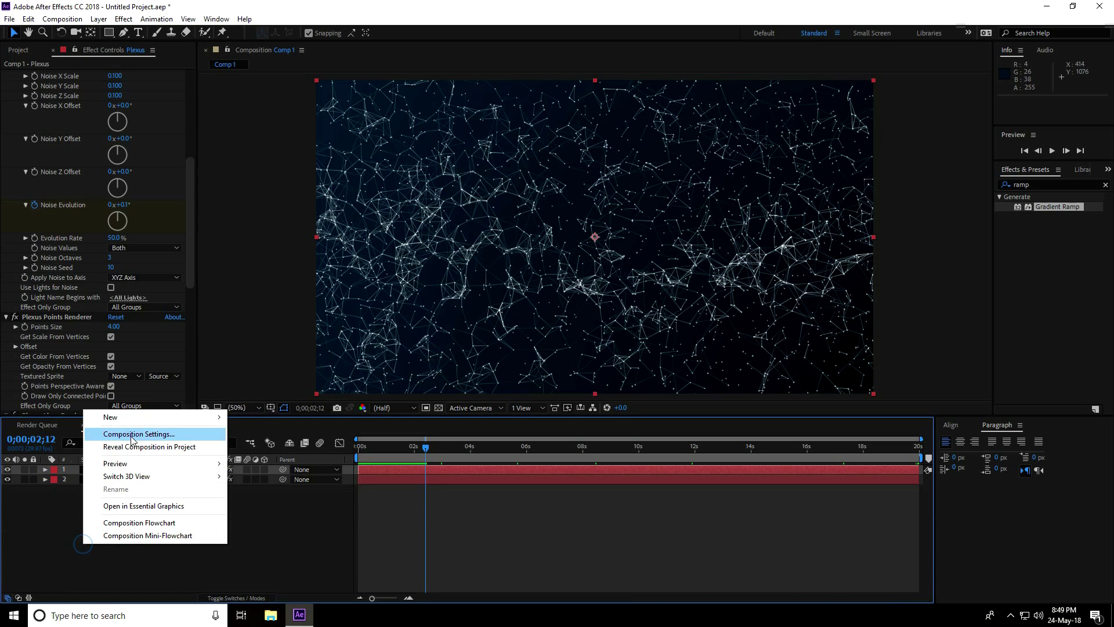
pyautogui.moveTo(126, 418)
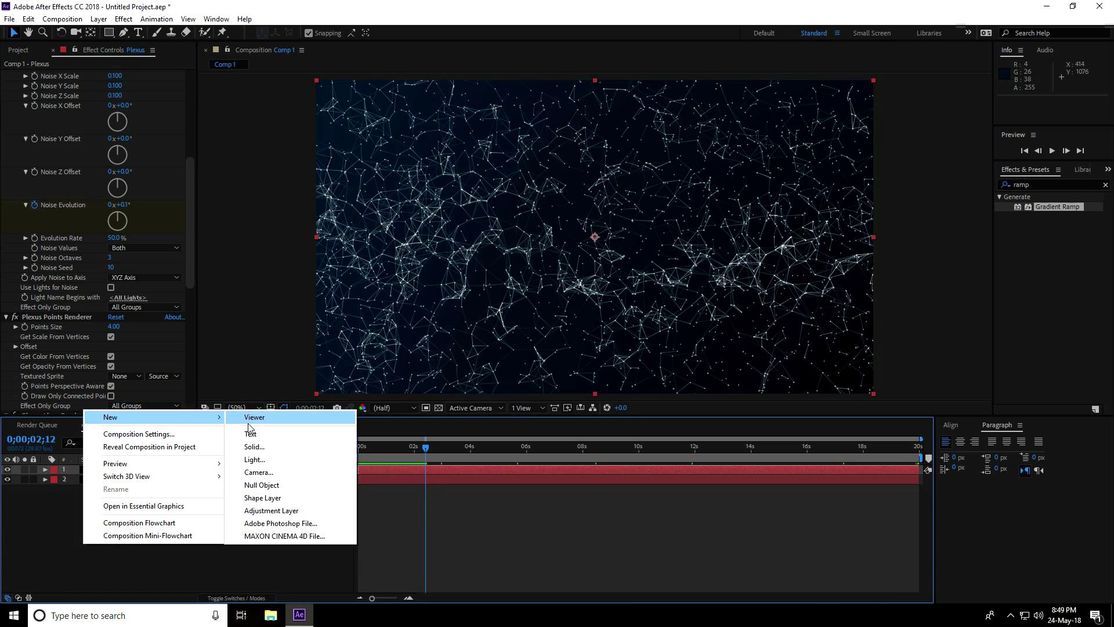
pyautogui.click(278, 469)
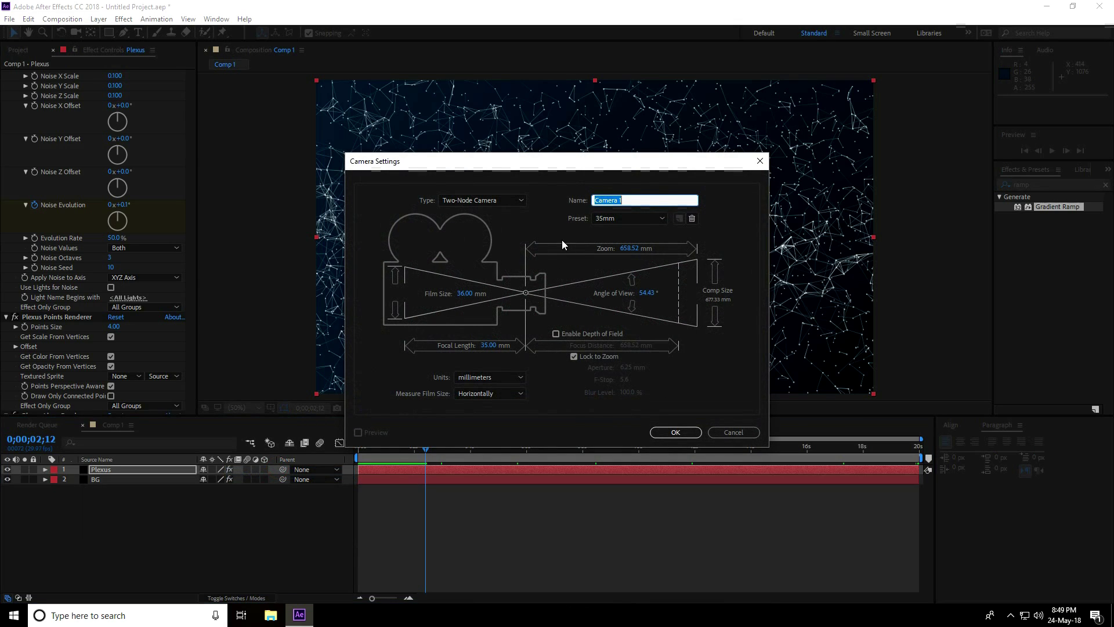
pyautogui.click(606, 219)
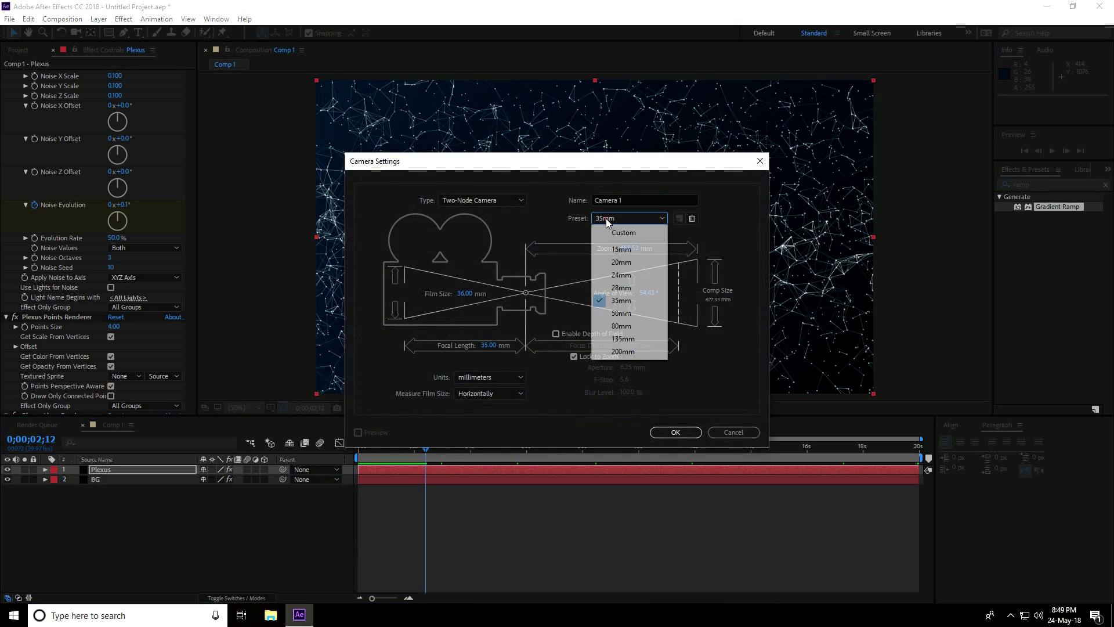
pyautogui.click(633, 302)
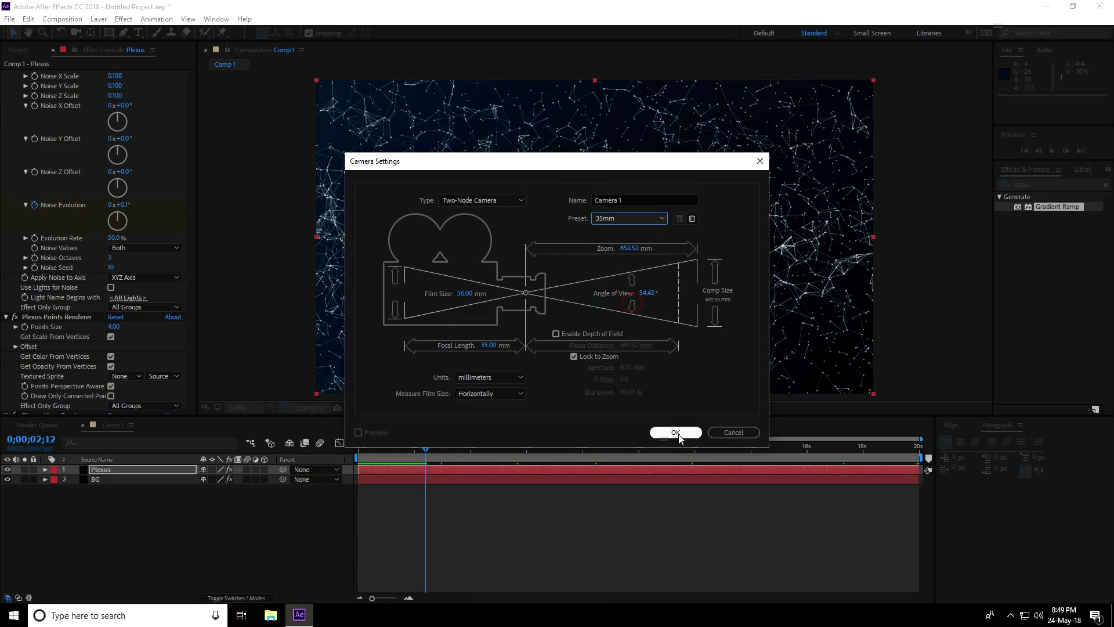
pyautogui.click(675, 432)
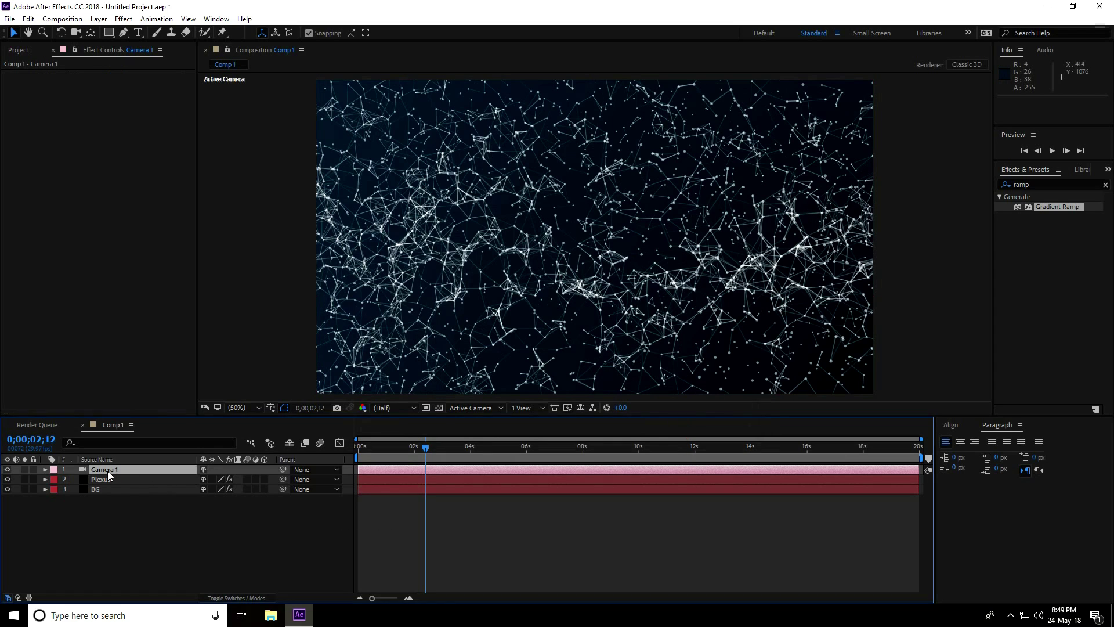
# Step: Switch Camera 1's Depth of Field on and set its Focus Distance to 10000 pixels
pyautogui.click(46, 470)
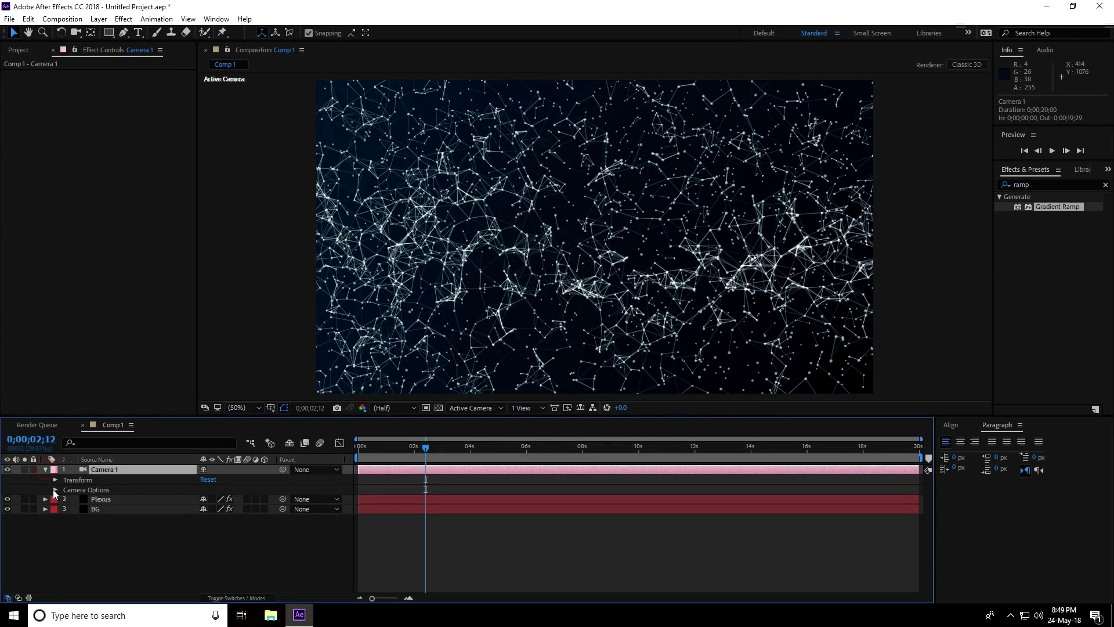
pyautogui.click(55, 490)
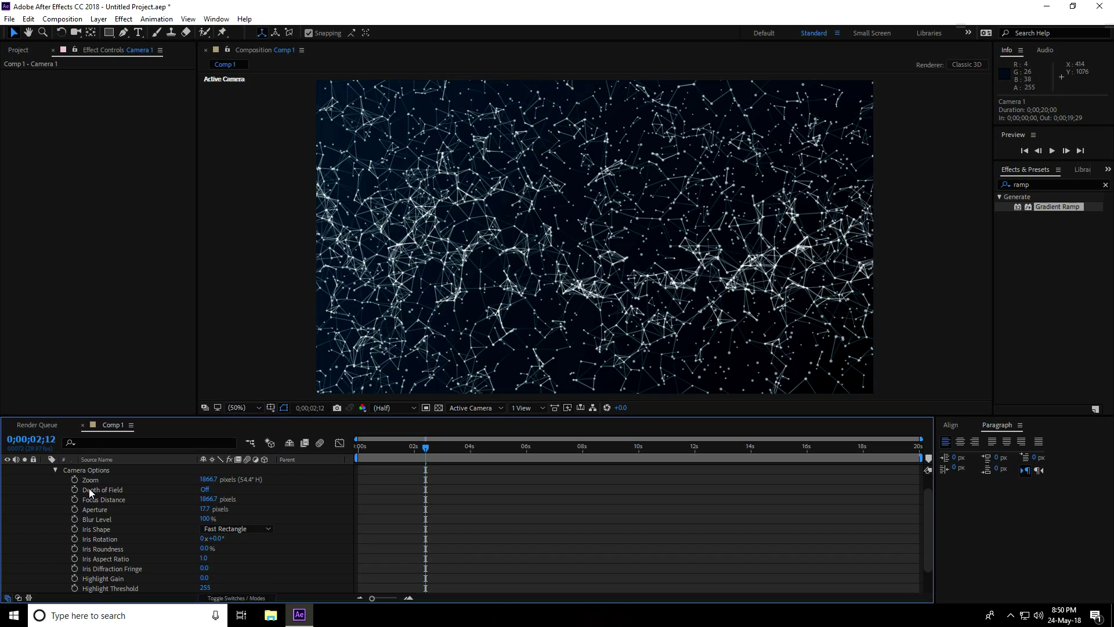
pyautogui.click(205, 489)
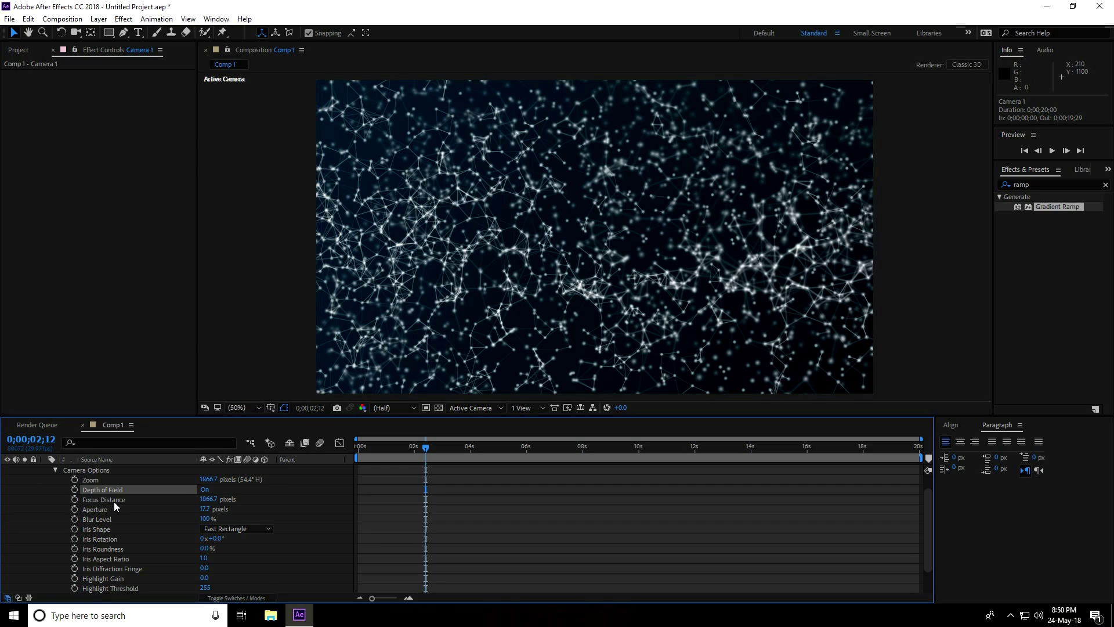
pyautogui.click(210, 499)
pyautogui.write('10000')
pyautogui.press('Return')
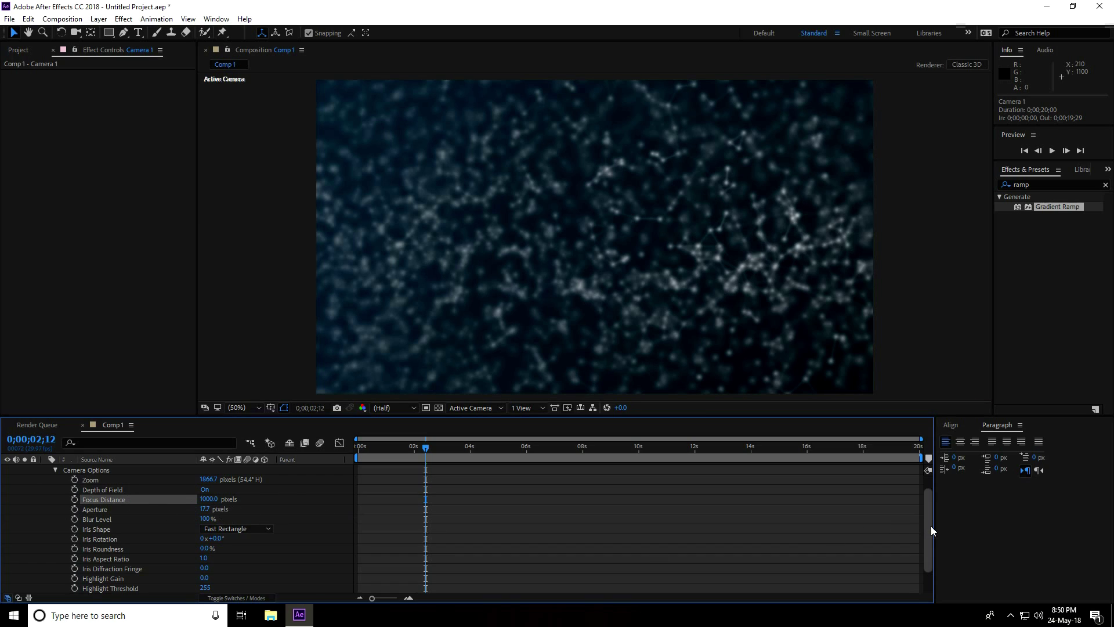
pyautogui.moveTo(931, 526); pyautogui.dragTo(931, 493)
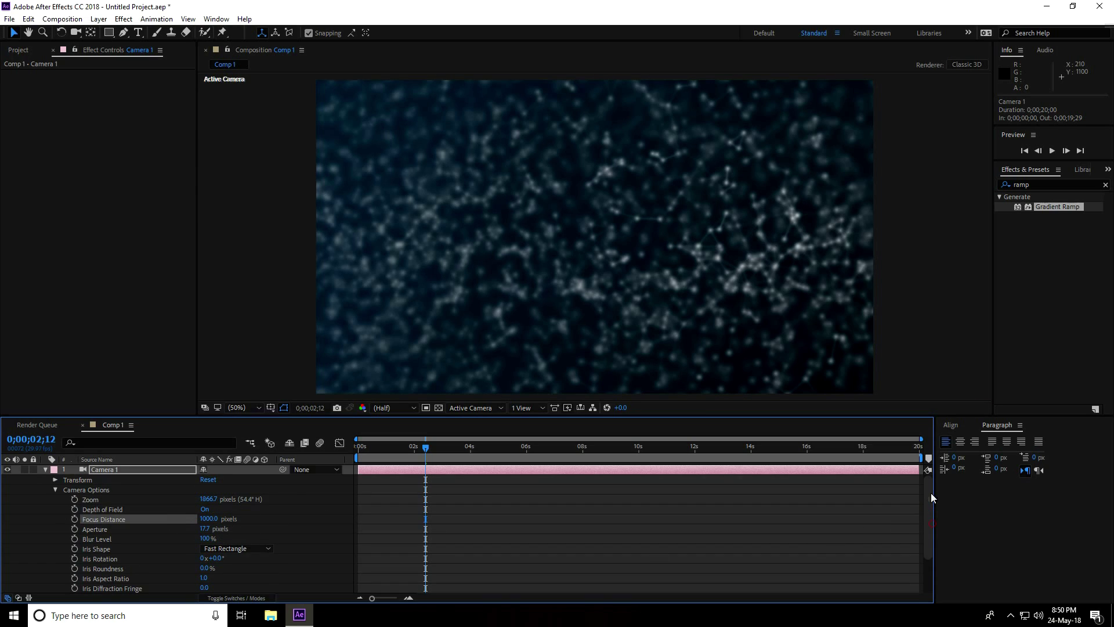
pyautogui.click(55, 480)
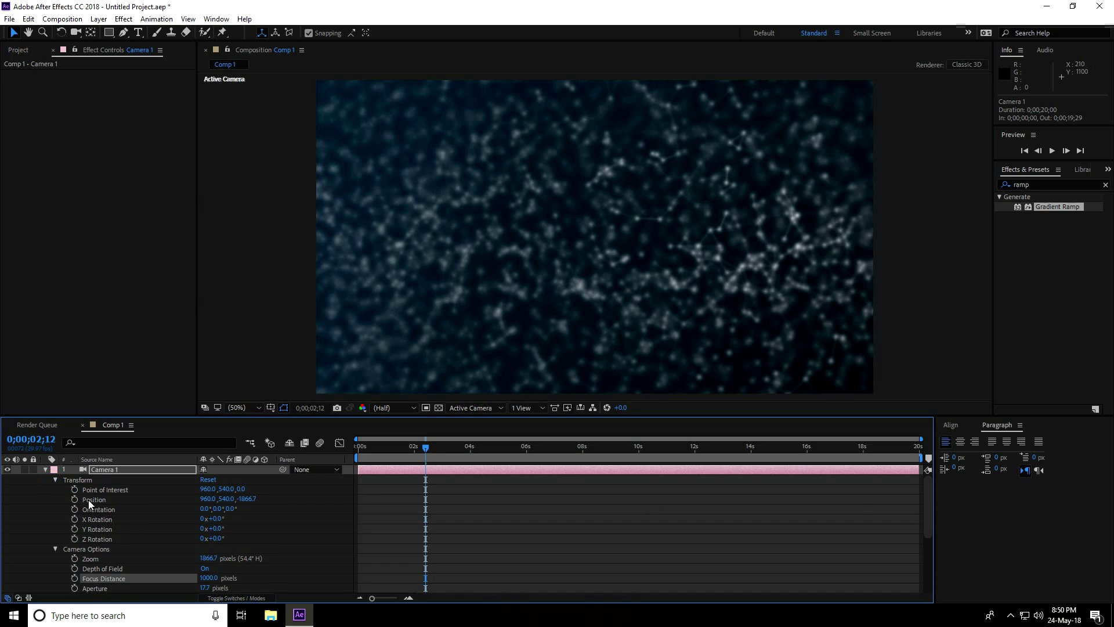
# Step: Set Camera 1's Z position to -1000 and preview the composition from the start
pyautogui.click(253, 500)
pyautogui.write('-1000')
pyautogui.press('Return')
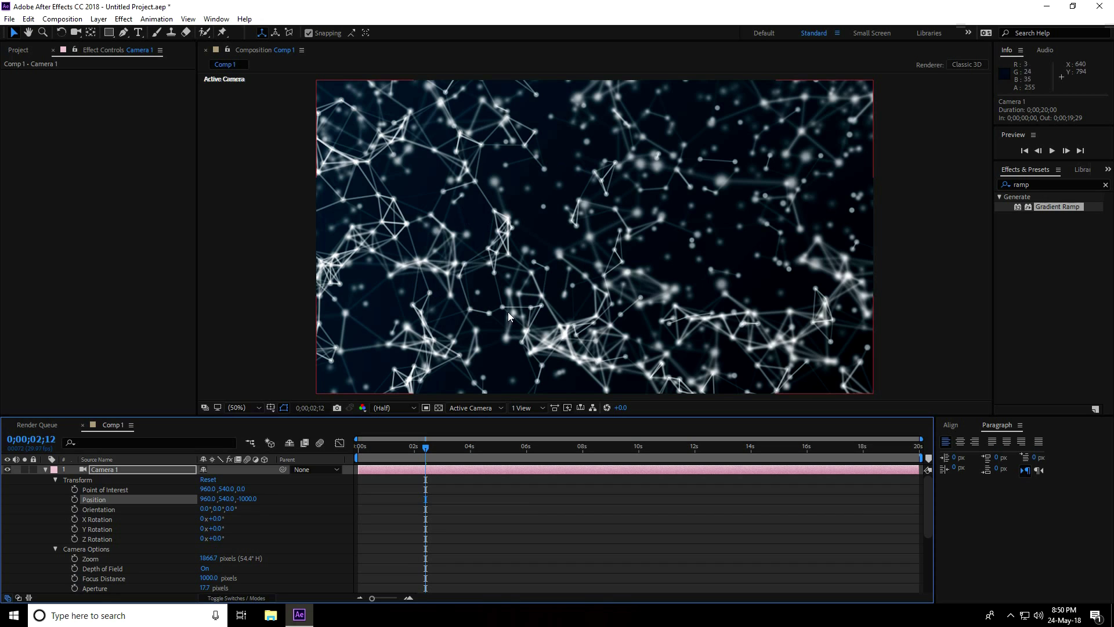
pyautogui.moveTo(427, 447); pyautogui.dragTo(287, 395)
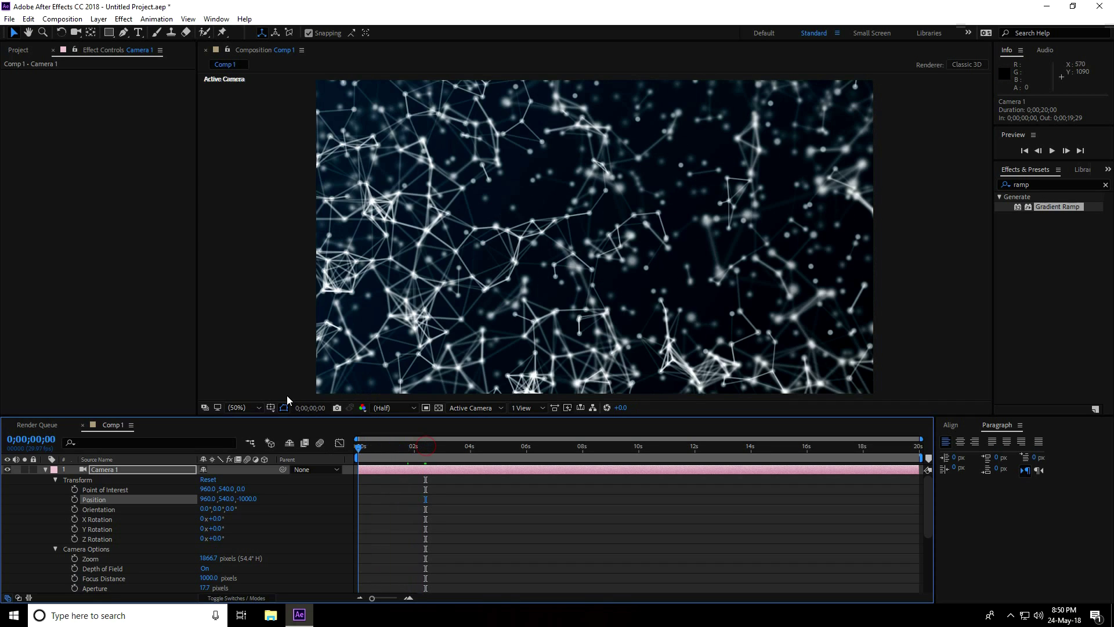
pyautogui.press('space')
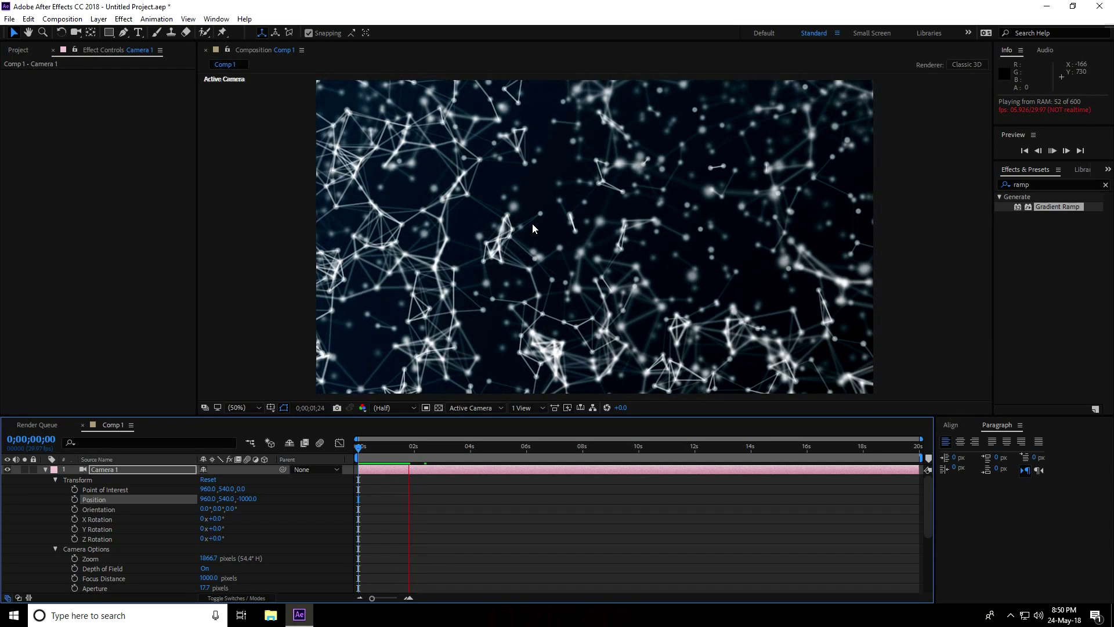
pyautogui.press('space')
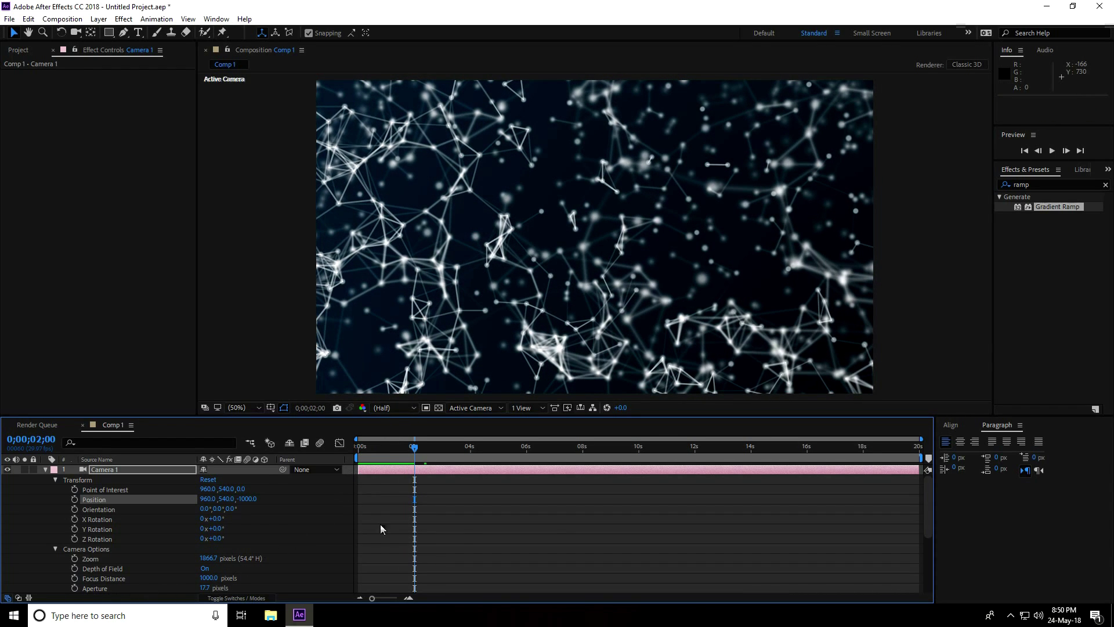
# Step: Raise Camera 1's Blur Level to 200% and preview the stronger bokeh from the start
pyautogui.moveTo(927, 488); pyautogui.dragTo(920, 533)
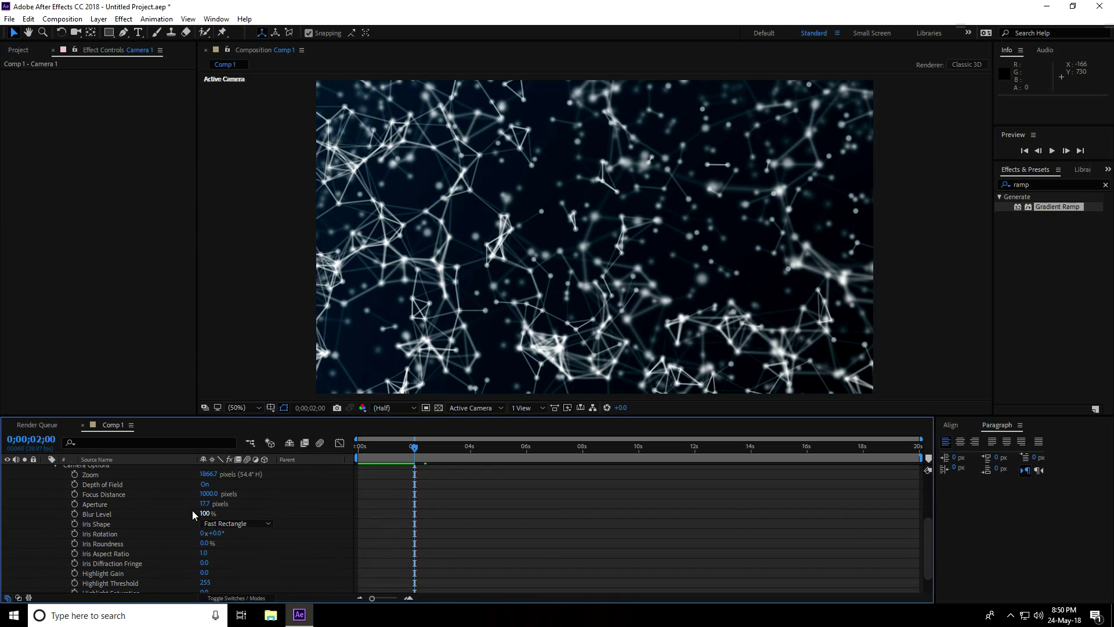
pyautogui.click(205, 514)
pyautogui.write('200')
pyautogui.press('Return')
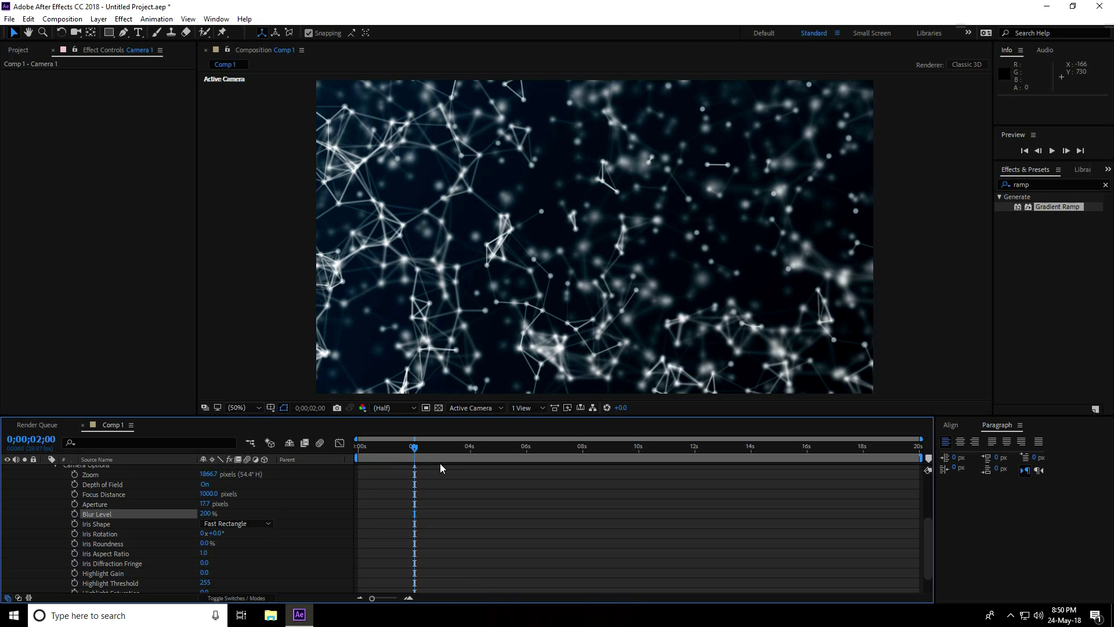
pyautogui.moveTo(411, 451); pyautogui.dragTo(322, 457)
pyautogui.press('space')
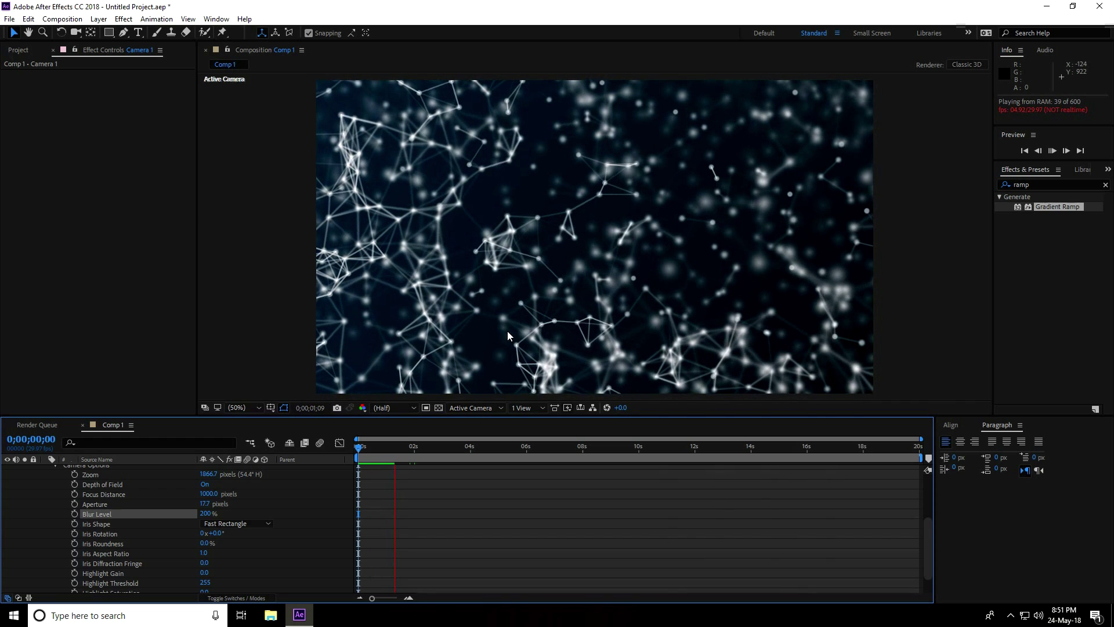
pyautogui.press('space')
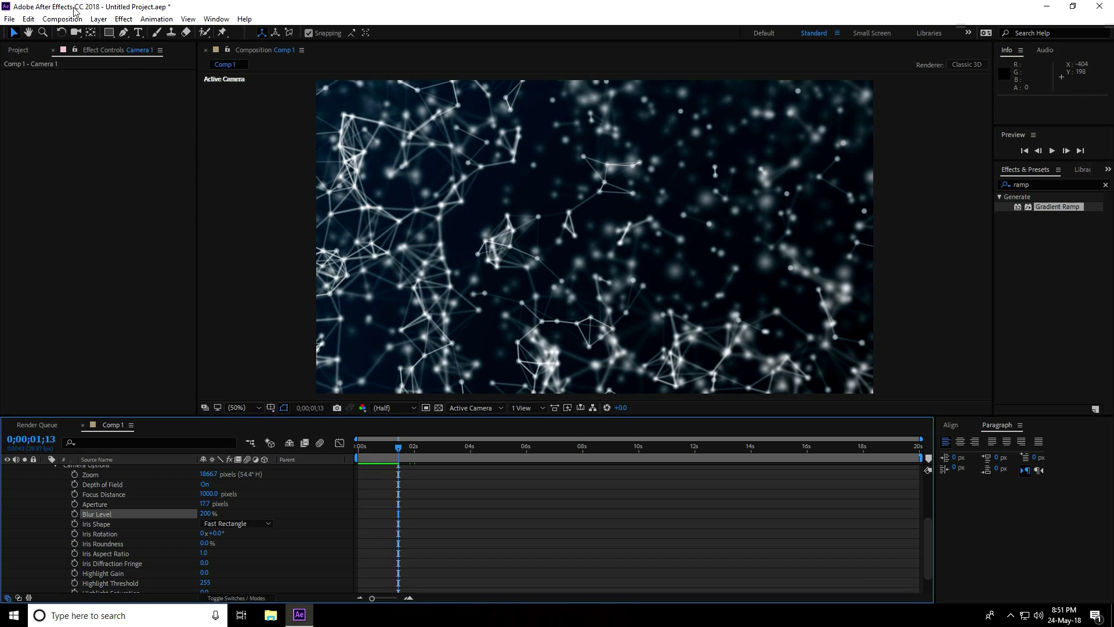
# Step: Add Comp 1 to the Render Queue with an AVI output module
pyautogui.click(60, 19)
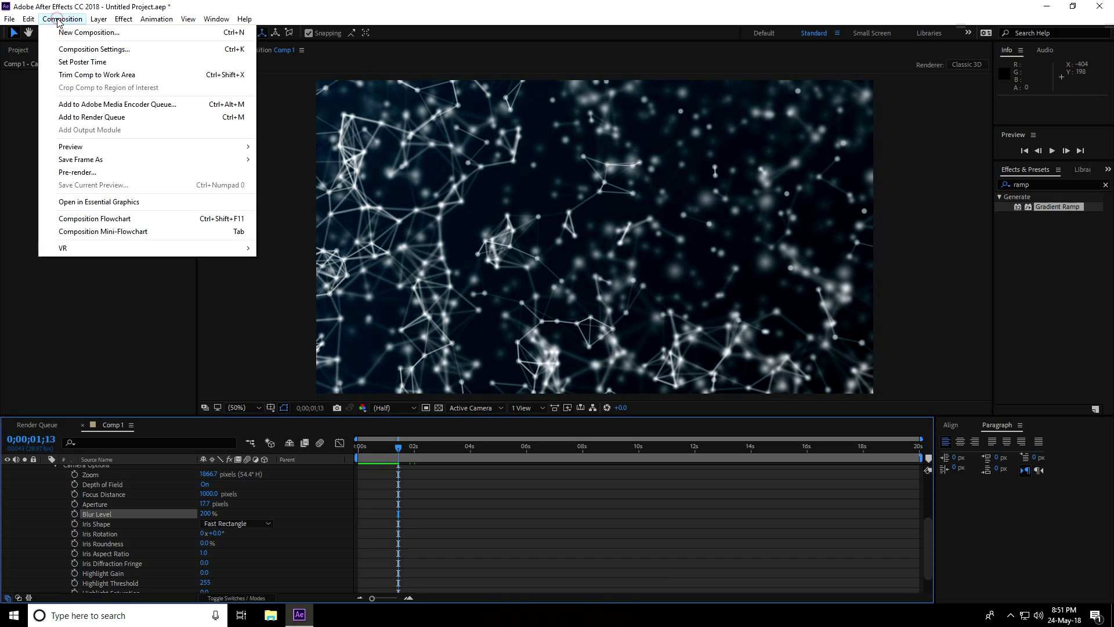
pyautogui.click(115, 119)
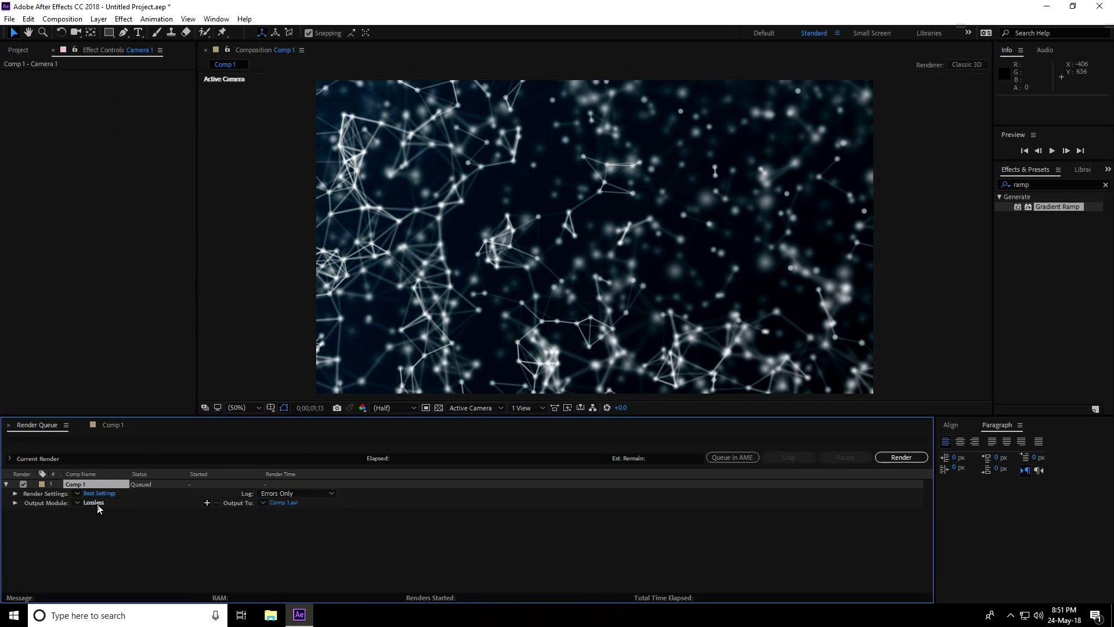
pyautogui.click(95, 503)
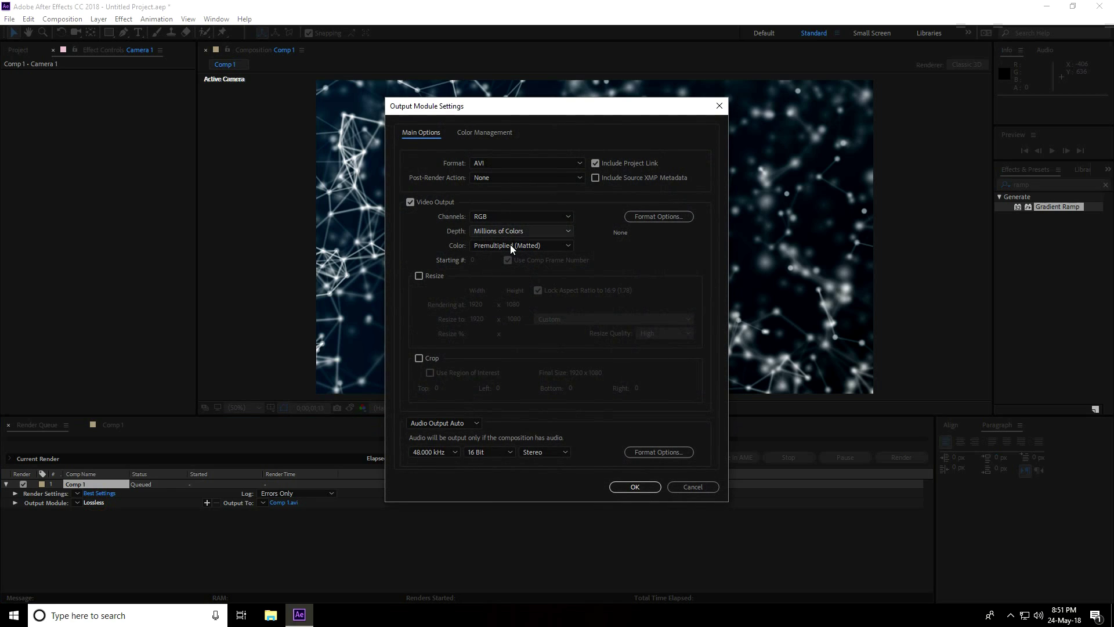
pyautogui.click(626, 486)
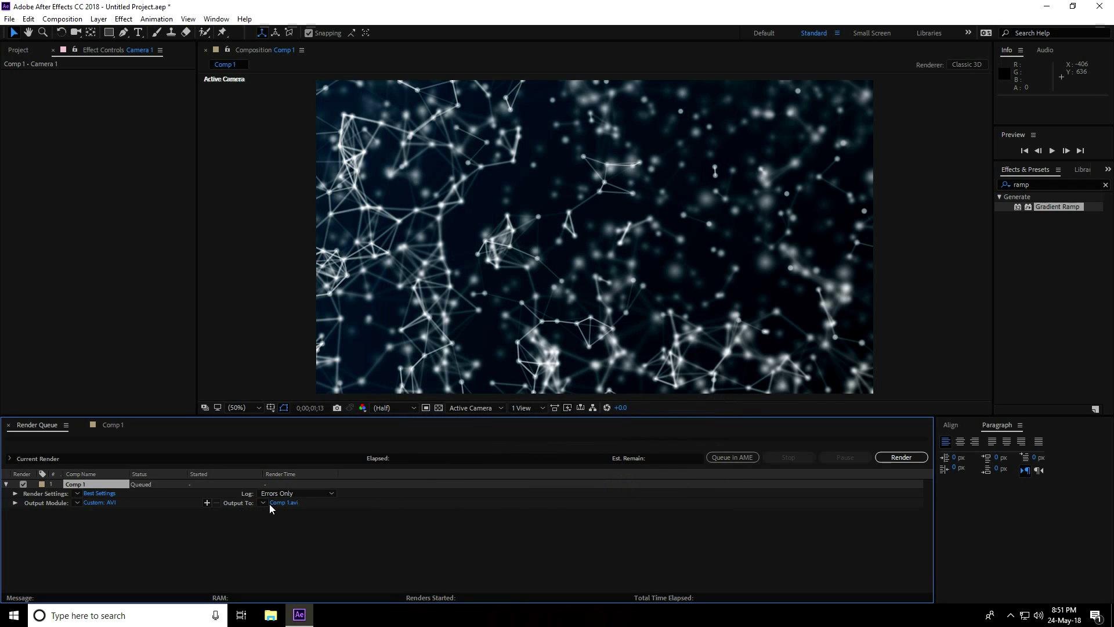
# Step: Output the render as plexus.avi in Desktop/Plesux and start rendering
pyautogui.click(291, 505)
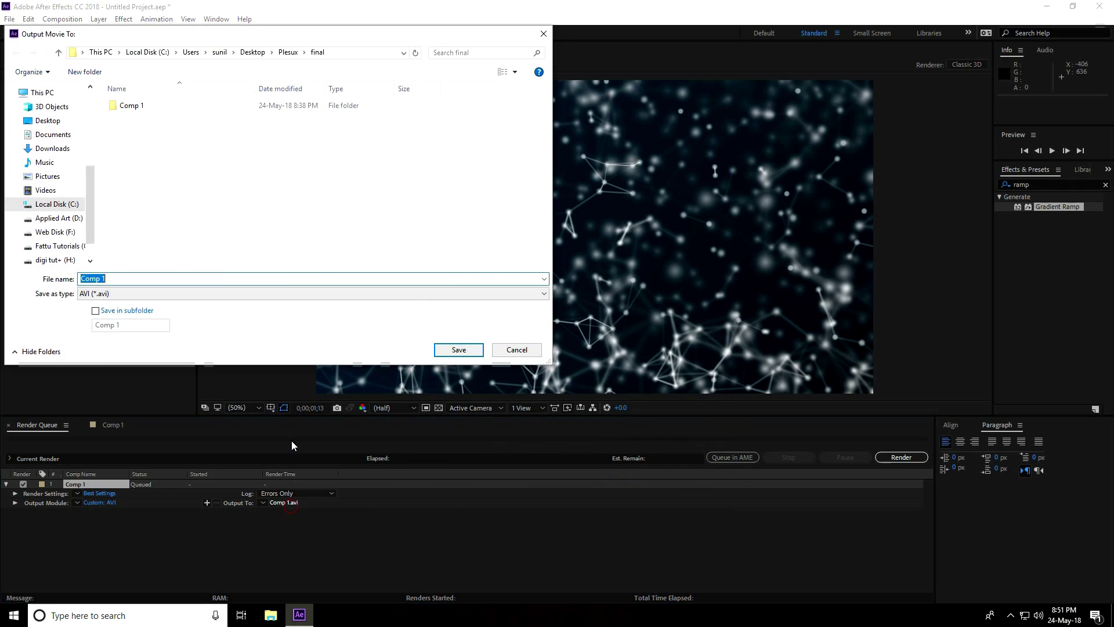
pyautogui.click(46, 122)
pyautogui.doubleClick(186, 211)
pyautogui.click(160, 281)
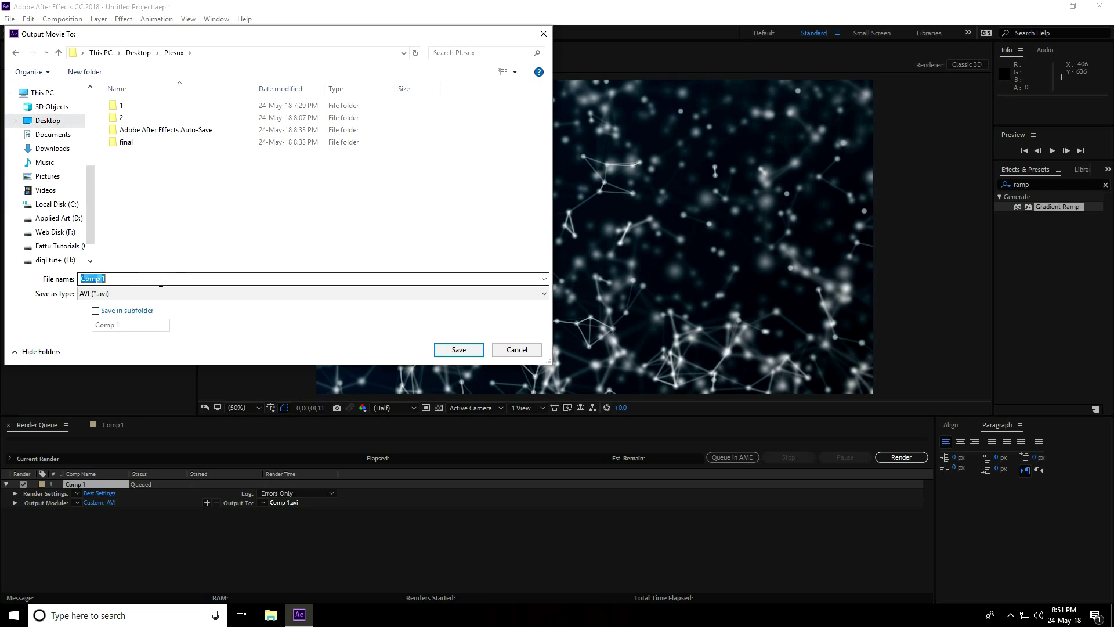
pyautogui.write('plexus')
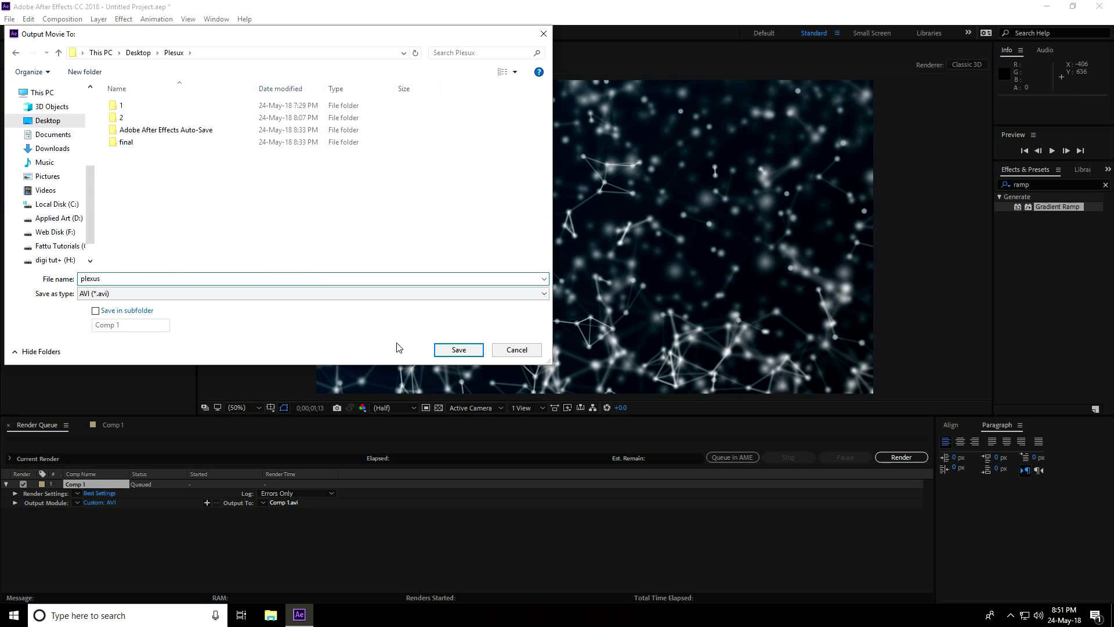
pyautogui.click(459, 349)
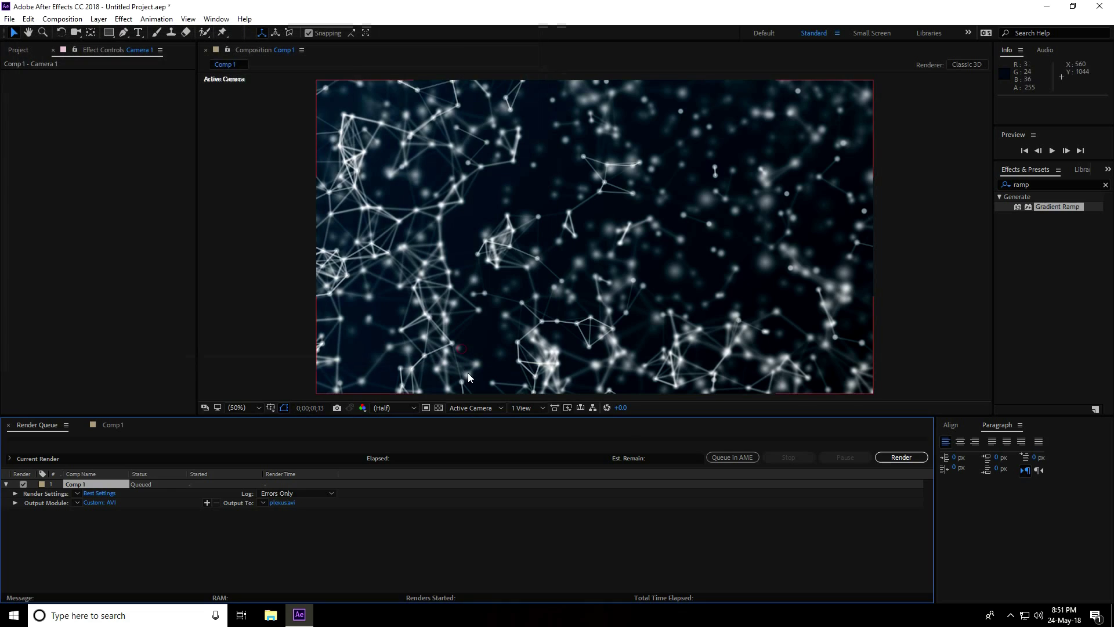
pyautogui.click(895, 458)
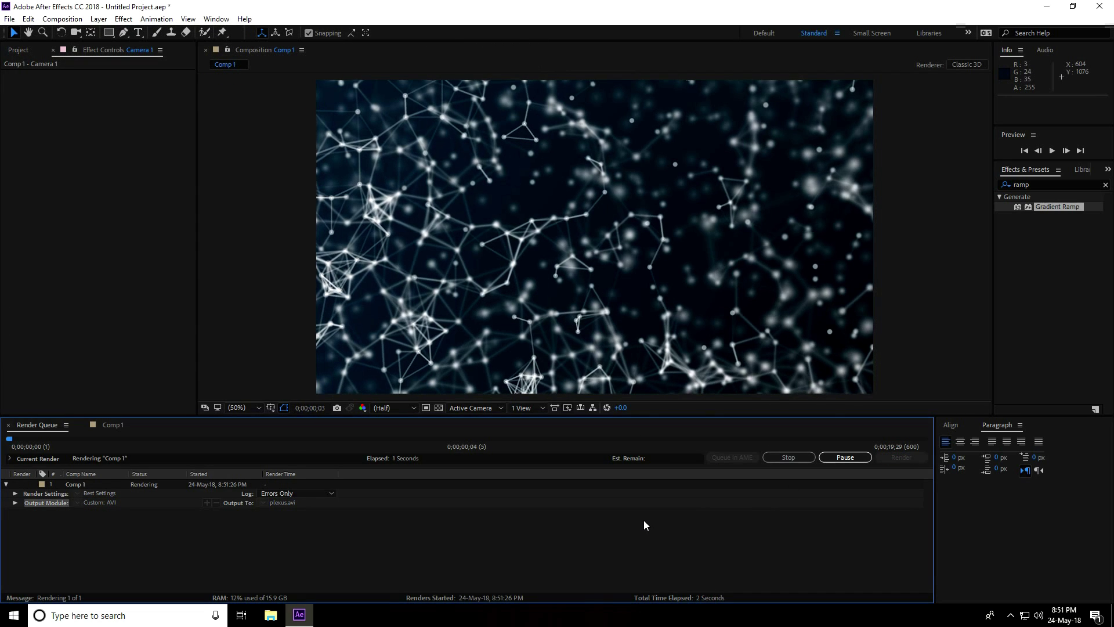